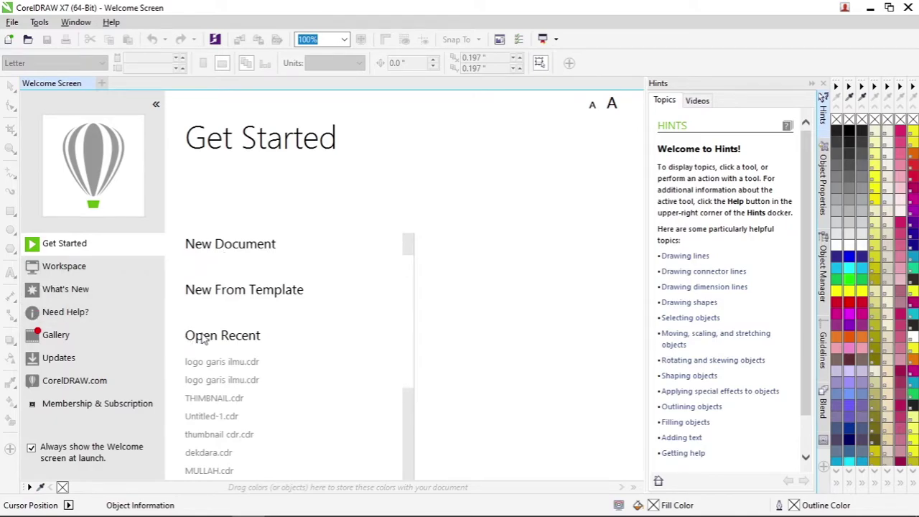
# Create a new portrait A4 document named "belajar dasar untuk pemula", in centimeters, with CMYK color mode and 300 dpi rendering resolution.
pyautogui.moveTo(232, 367)
pyautogui.click(260, 251)
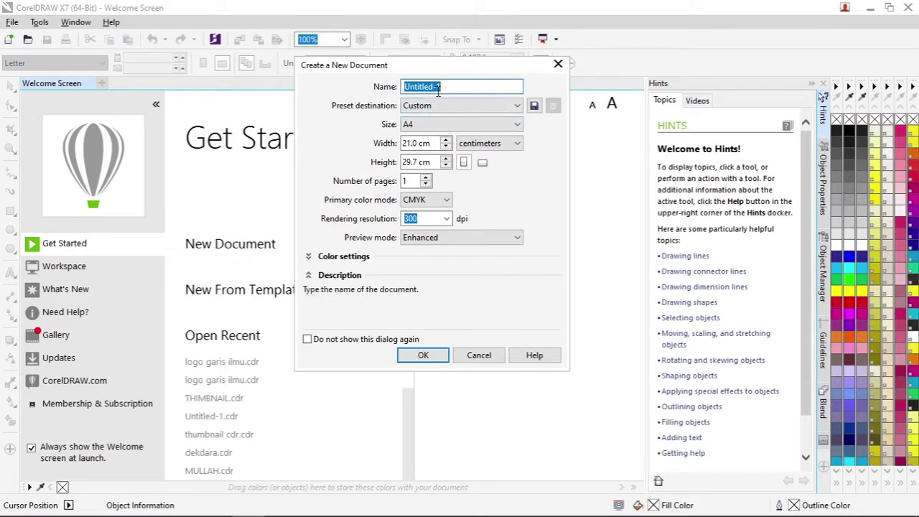
pyautogui.moveTo(460, 87); pyautogui.dragTo(391, 87)
pyautogui.write('belajar dasar untuk pemula')
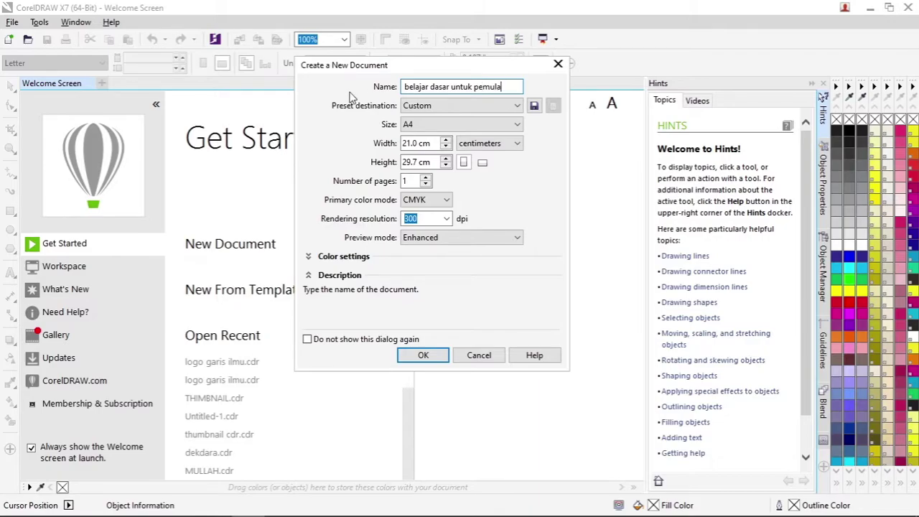
pyautogui.click(454, 124)
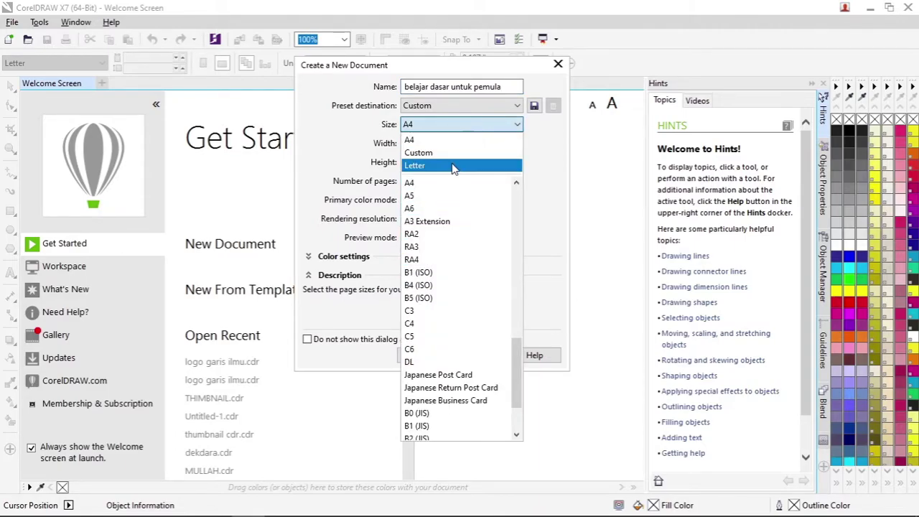
pyautogui.click(494, 128)
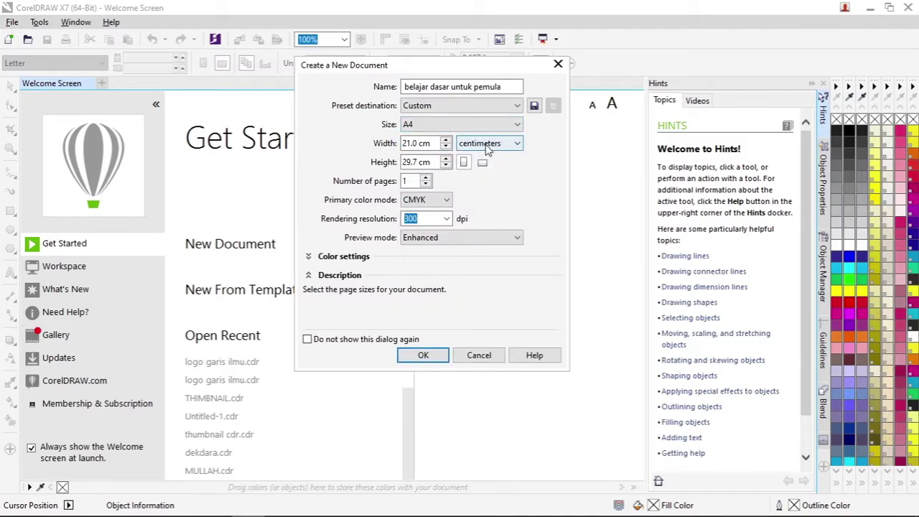
pyautogui.click(485, 145)
pyautogui.click(501, 258)
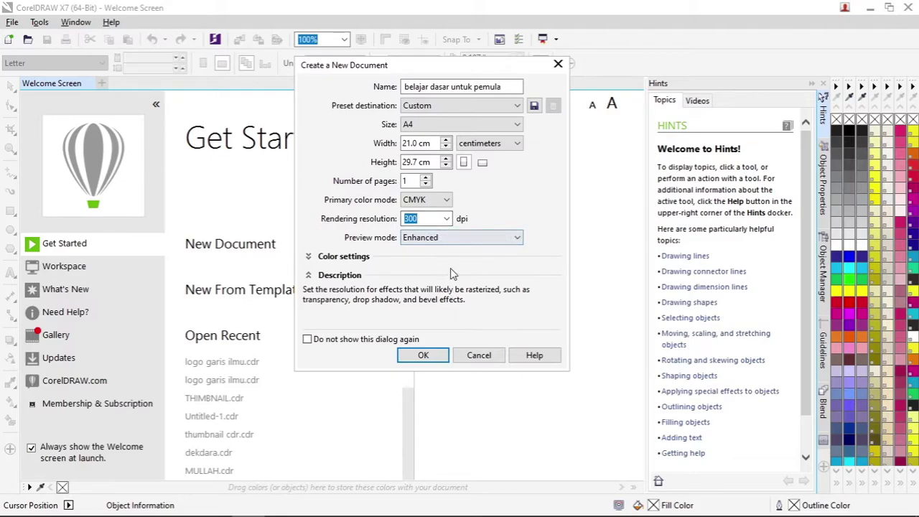
pyautogui.click(425, 355)
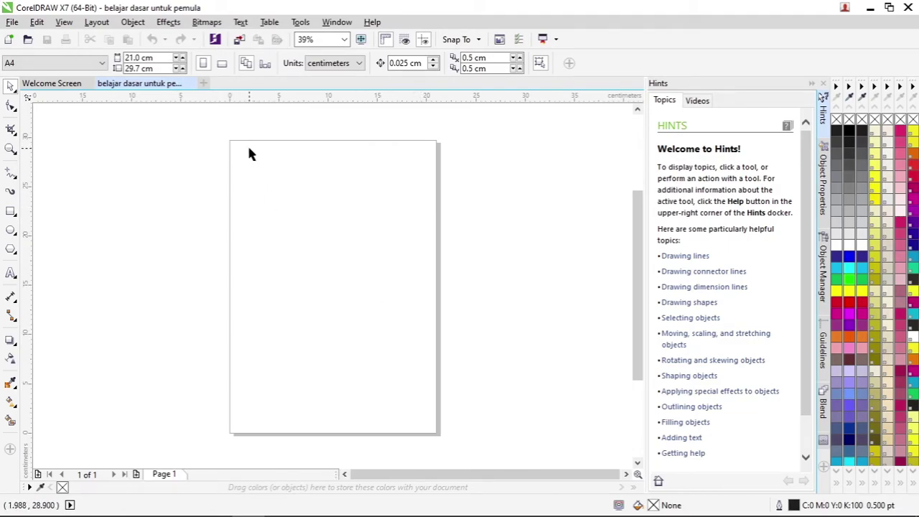
pyautogui.moveTo(226, 137); pyautogui.dragTo(448, 436)
pyautogui.scroll(-2, 316, 301)
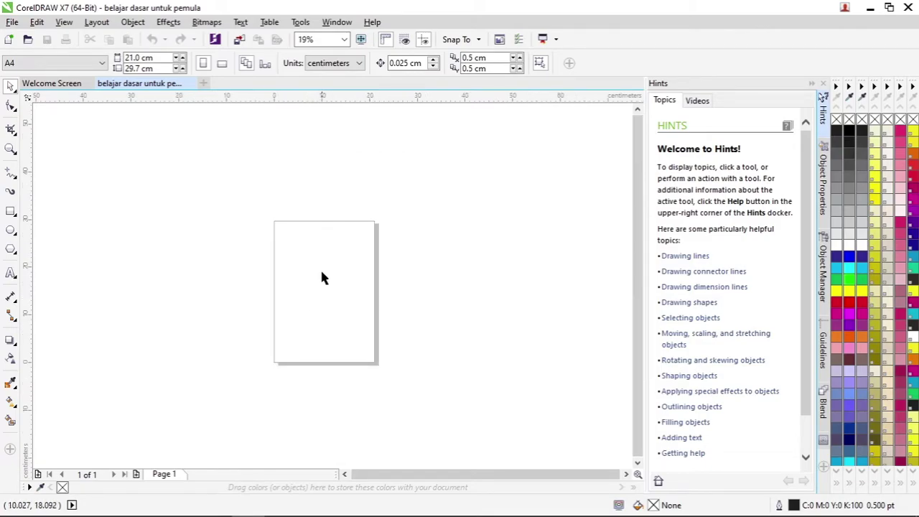
pyautogui.scroll(2, 280, 224)
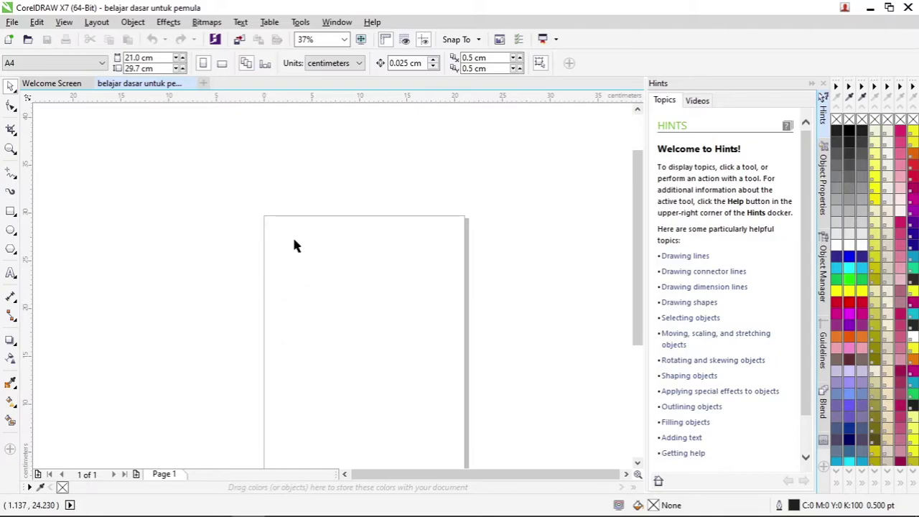
pyautogui.scroll(-2, 354, 309)
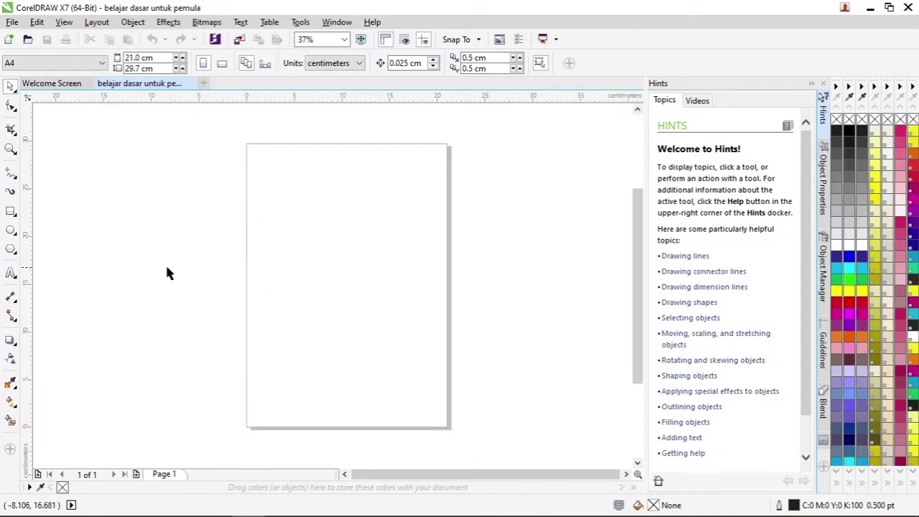
# Draw one rectangle outside the page's left edge and another about 13.8 by 12.3 cm outside its right edge.
pyautogui.click(11, 211)
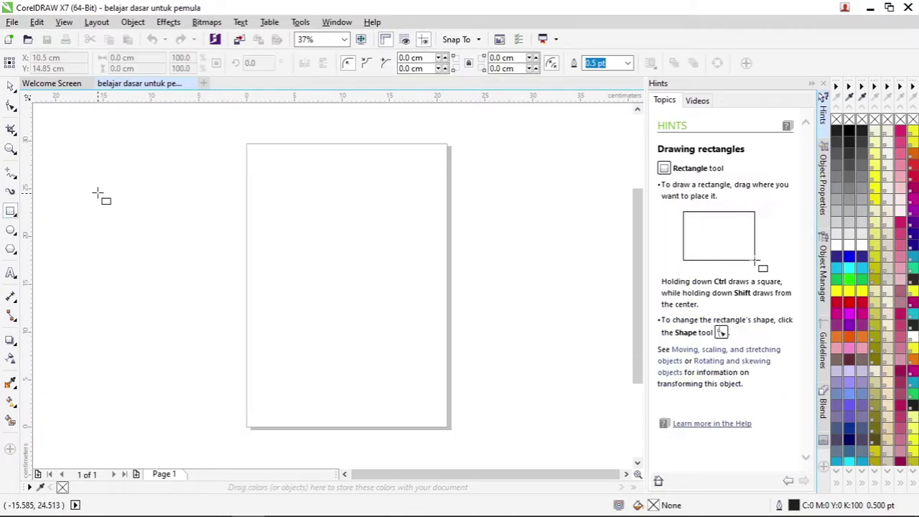
pyautogui.moveTo(84, 165); pyautogui.dragTo(230, 232)
pyautogui.moveTo(485, 180); pyautogui.dragTo(617, 297)
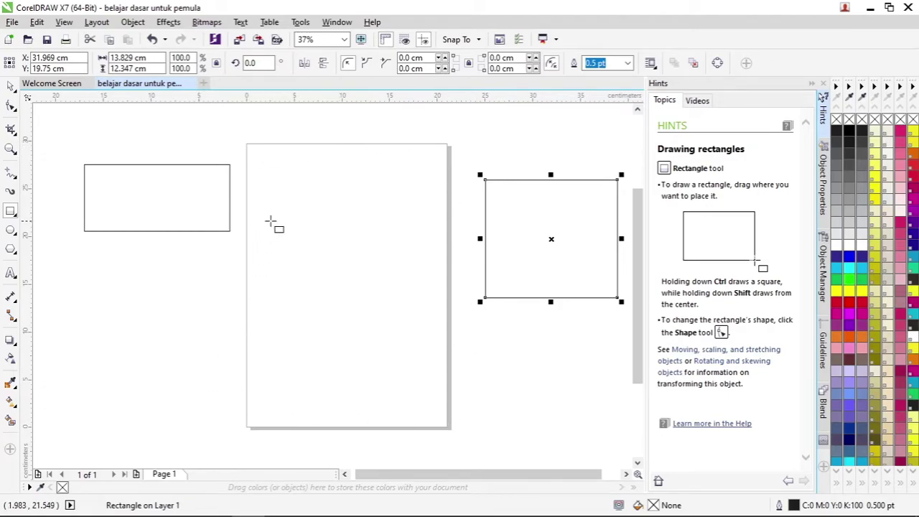
pyautogui.click(352, 191)
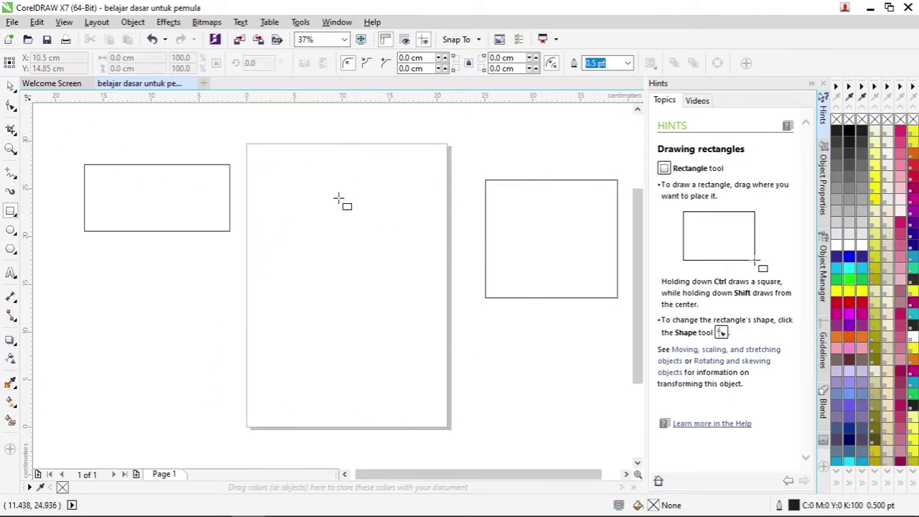
# Delete both rectangles beside the page.
pyautogui.click(10, 86)
pyautogui.moveTo(55, 138); pyautogui.dragTo(251, 289)
pyautogui.press('Delete')
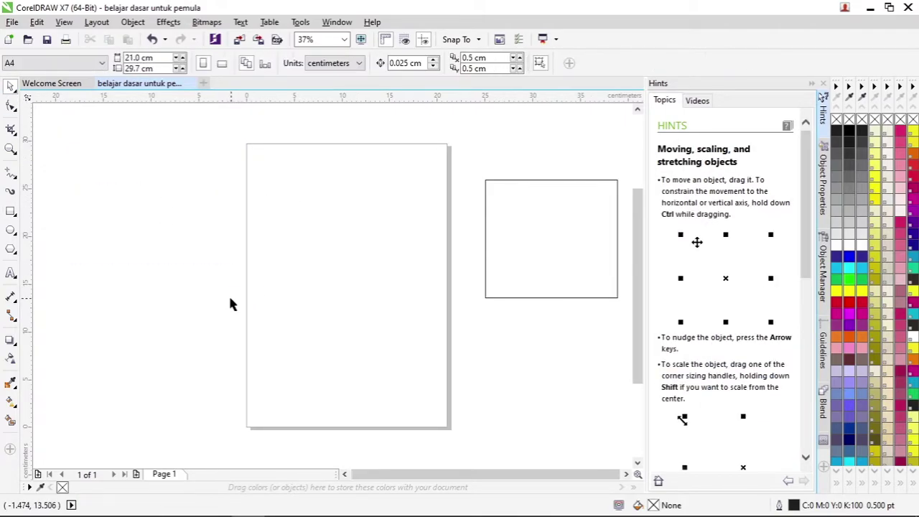
pyautogui.moveTo(463, 159); pyautogui.dragTo(580, 344)
pyautogui.press('Delete')
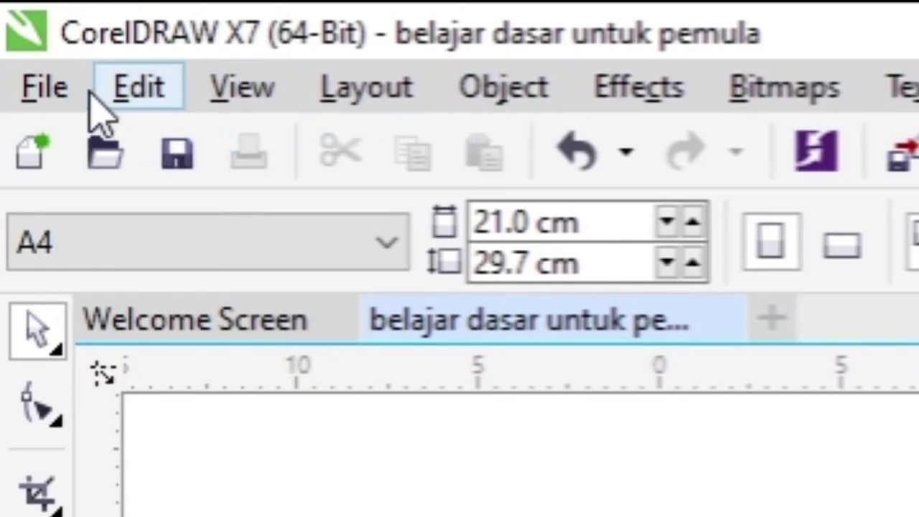
pyautogui.click(77, 93)
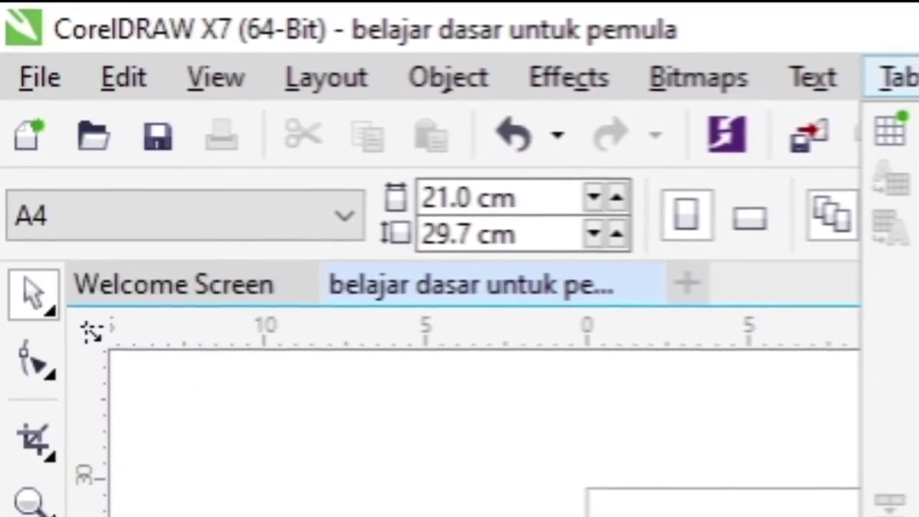
pyautogui.click(865, 28)
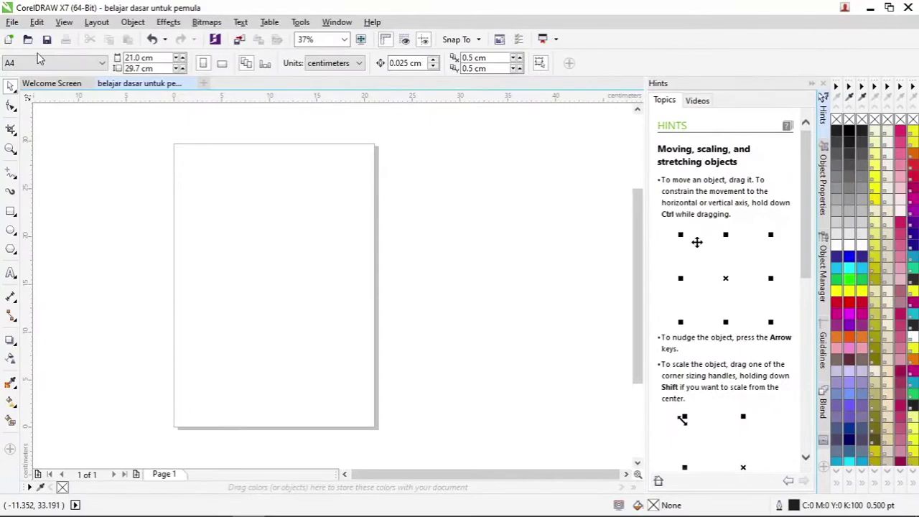
pyautogui.click(40, 63)
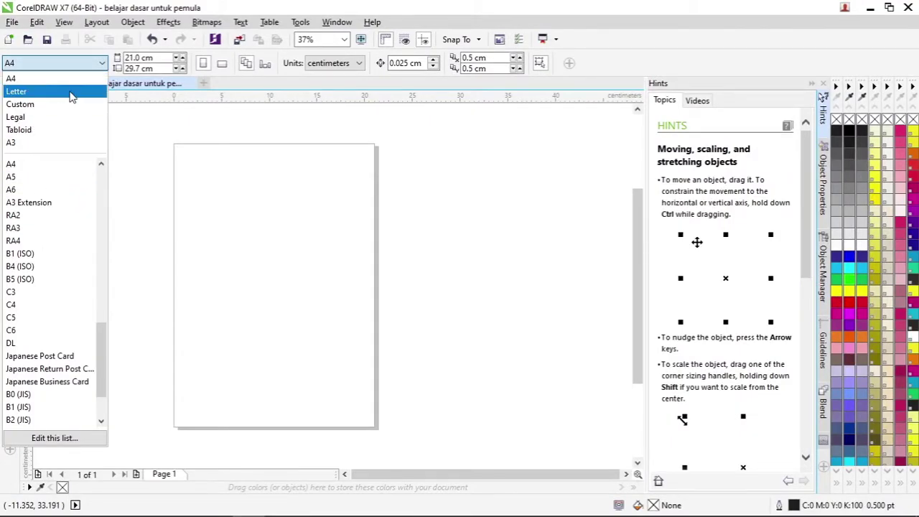
pyautogui.click(137, 59)
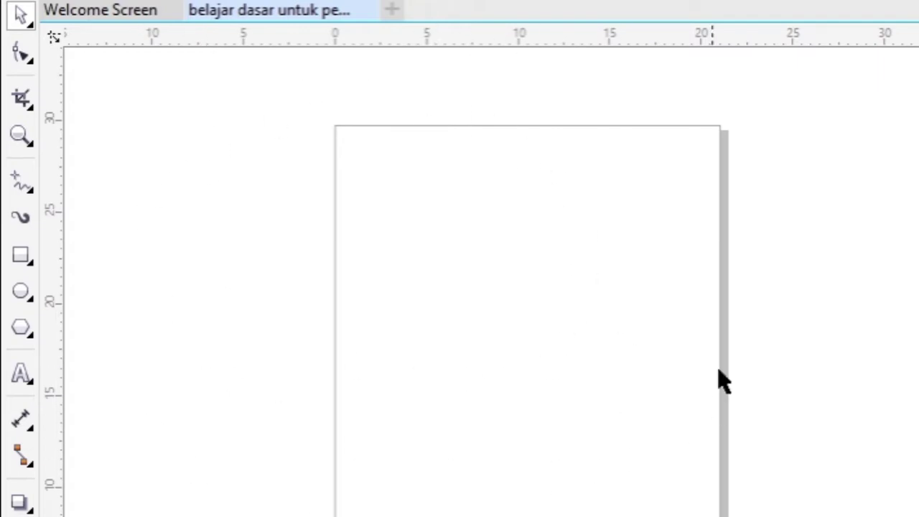
# Draw a rectangle about 10.7 by 6.4 cm outside the page and move it into the page's upper-left area.
pyautogui.click(21, 264)
pyautogui.moveTo(116, 122); pyautogui.dragTo(313, 237)
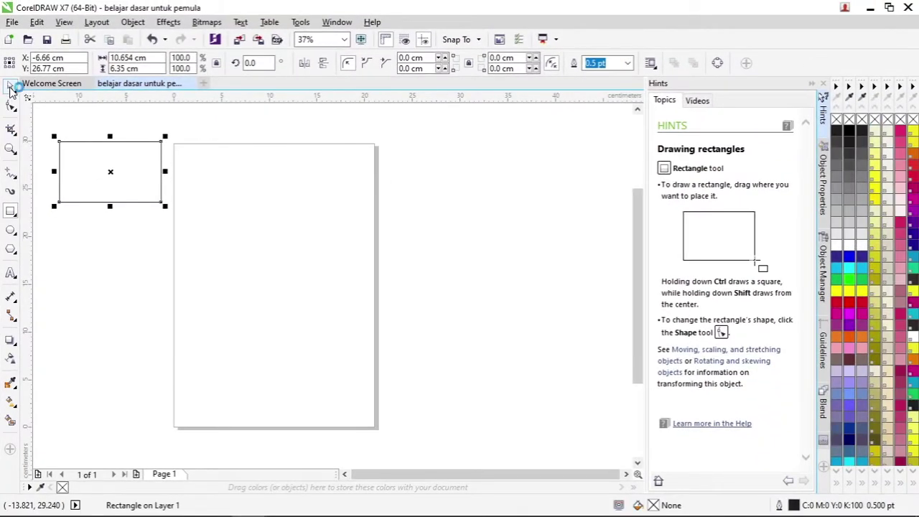
pyautogui.click(11, 87)
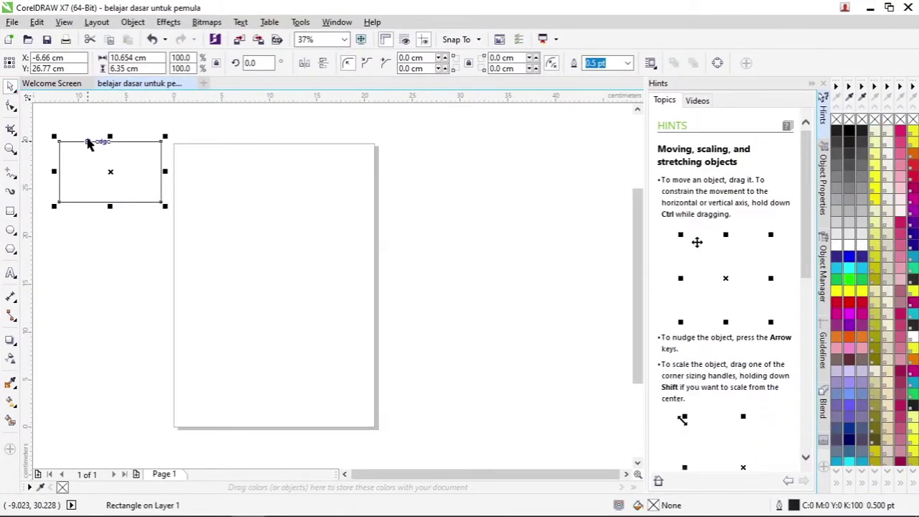
pyautogui.moveTo(90, 142); pyautogui.dragTo(432, 145)
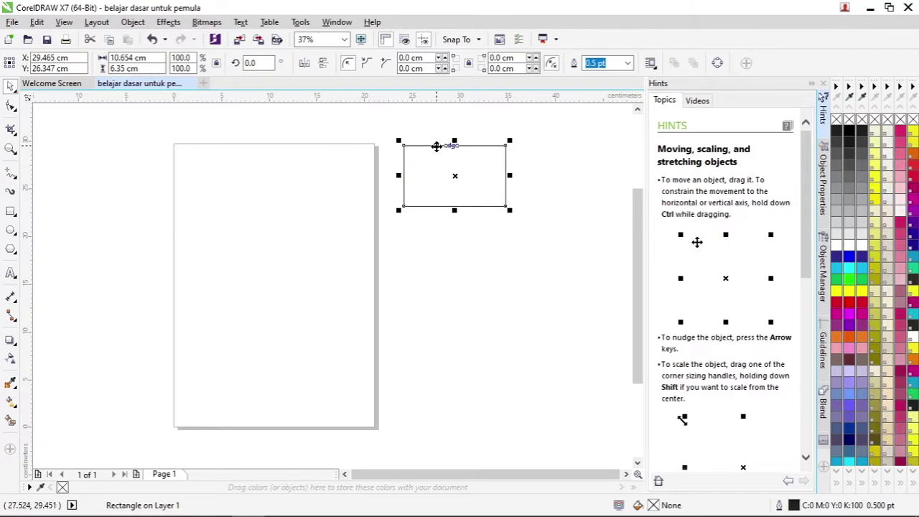
pyautogui.moveTo(246, 321); pyautogui.dragTo(211, 157)
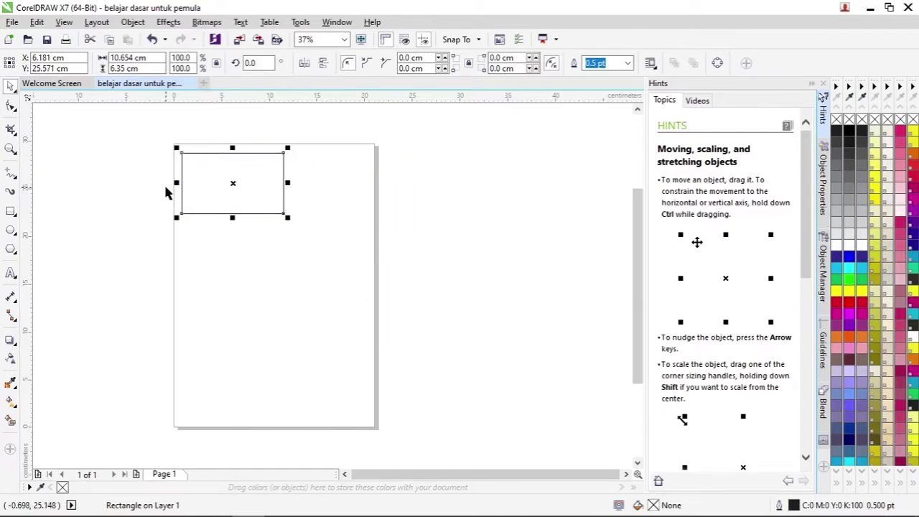
# Try to pull out the rectangle's upper-right corner with the Shape tool and convert the rectangle to curves.
pyautogui.click(17, 112)
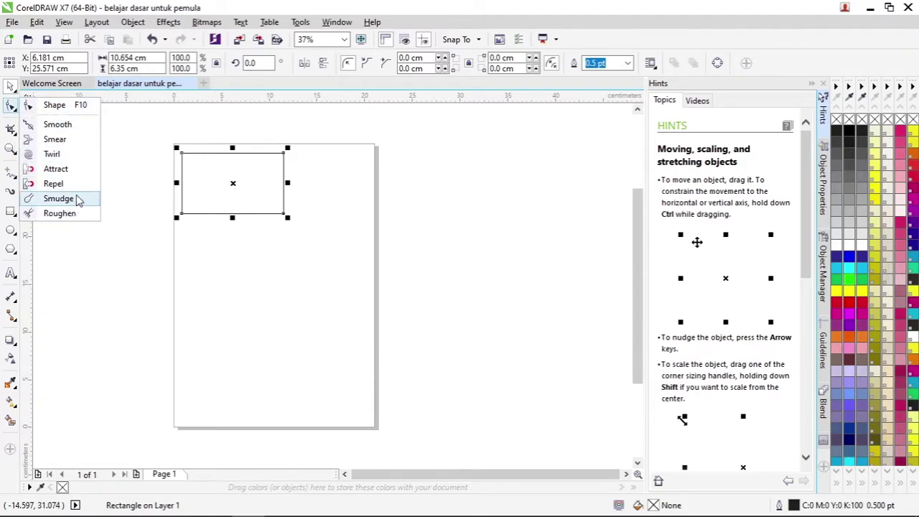
pyautogui.click(60, 113)
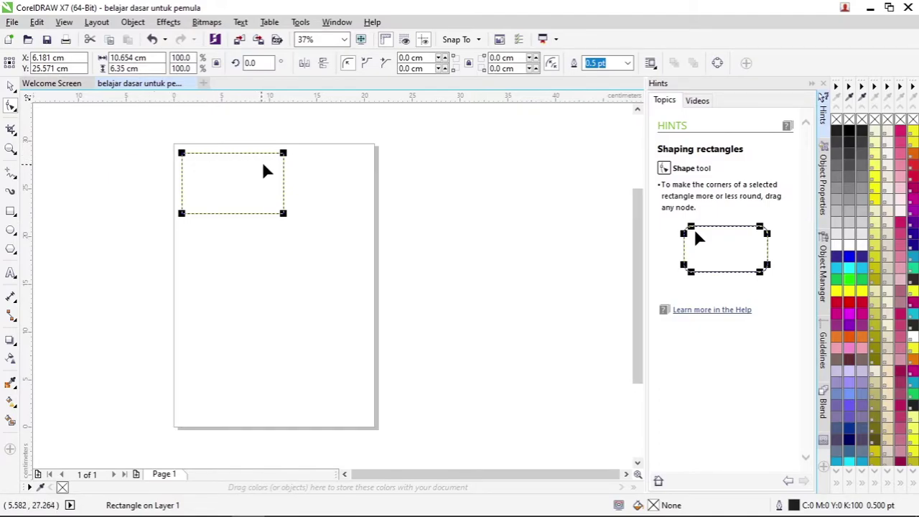
pyautogui.moveTo(281, 158); pyautogui.dragTo(373, 152)
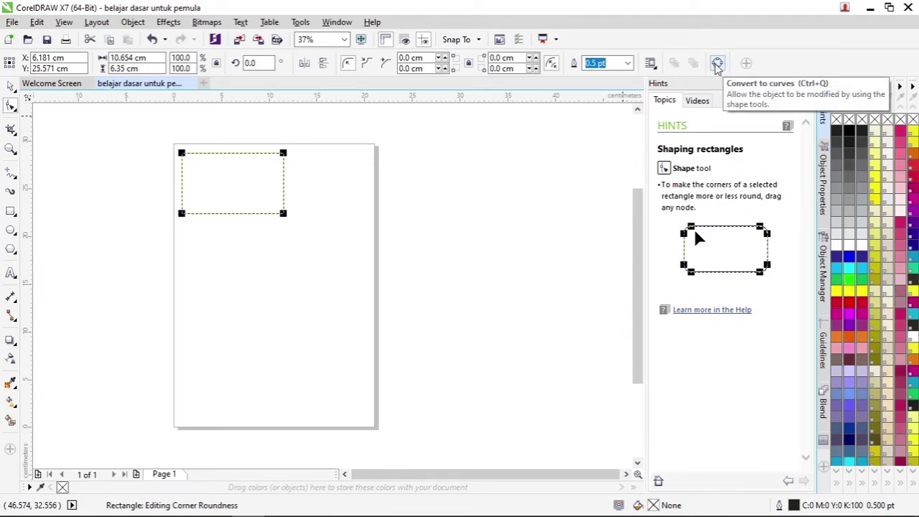
pyautogui.click(717, 64)
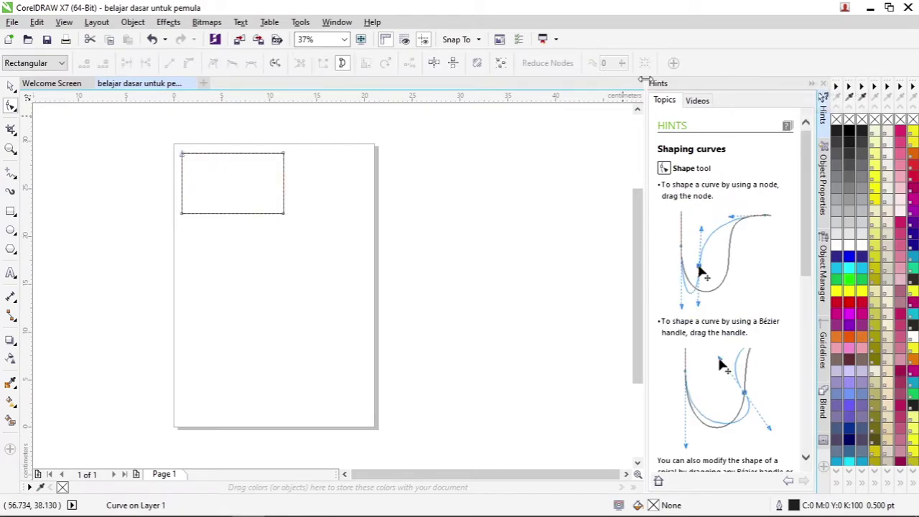
# Add a node to the top and bottom edges, bending the top into a smooth wave and pulling the bottom up into a pointed notch.
pyautogui.click(234, 156)
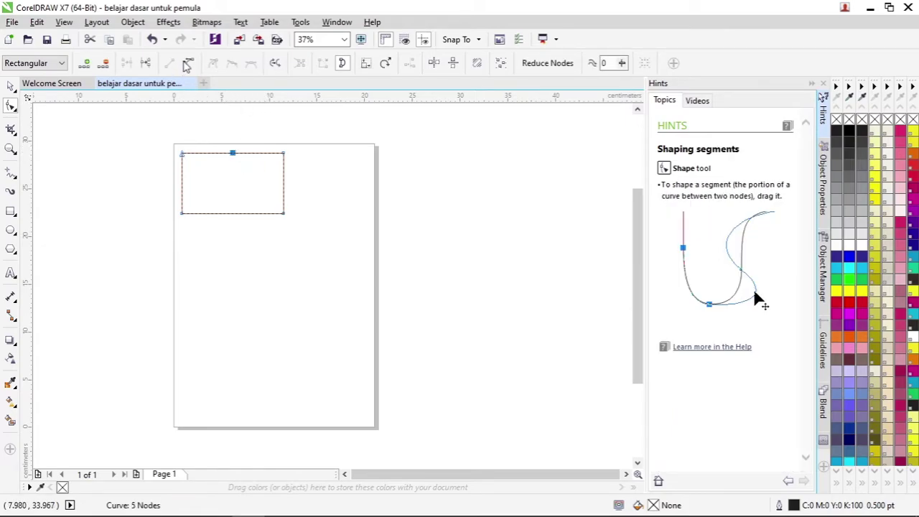
pyautogui.click(188, 63)
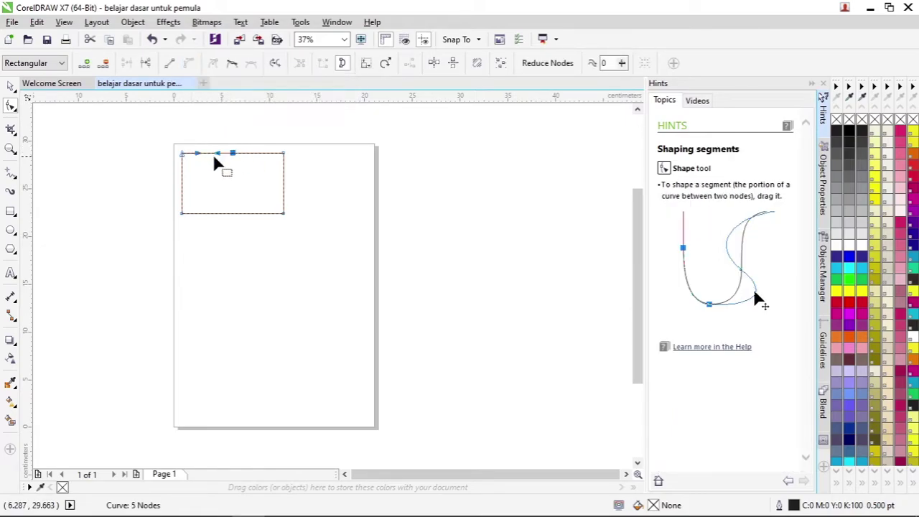
pyautogui.moveTo(216, 153); pyautogui.dragTo(241, 192)
pyautogui.click(233, 63)
pyautogui.doubleClick(255, 212)
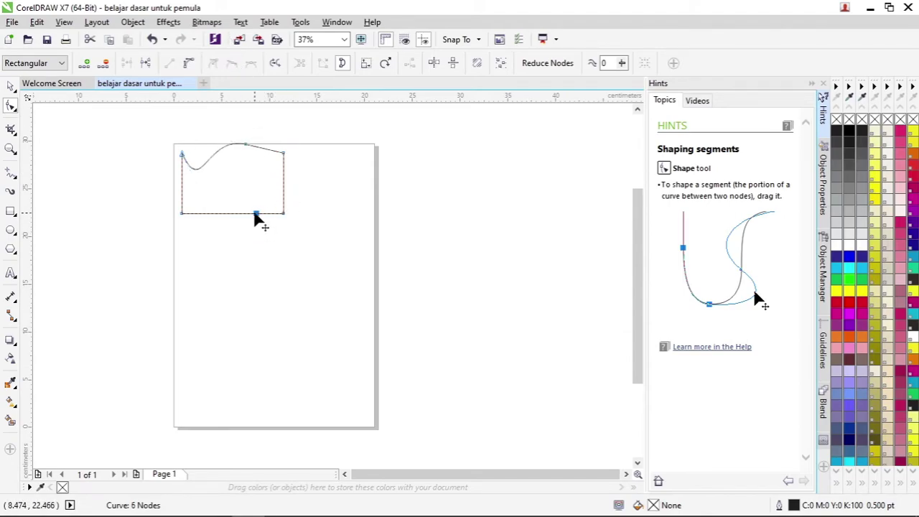
pyautogui.moveTo(255, 214); pyautogui.dragTo(236, 191)
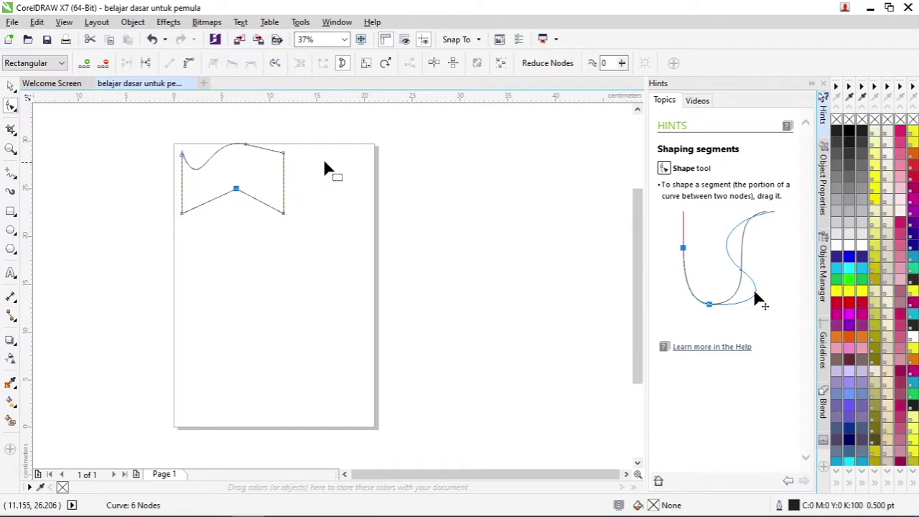
# Delete the reshaped curve object from the page.
pyautogui.click(10, 88)
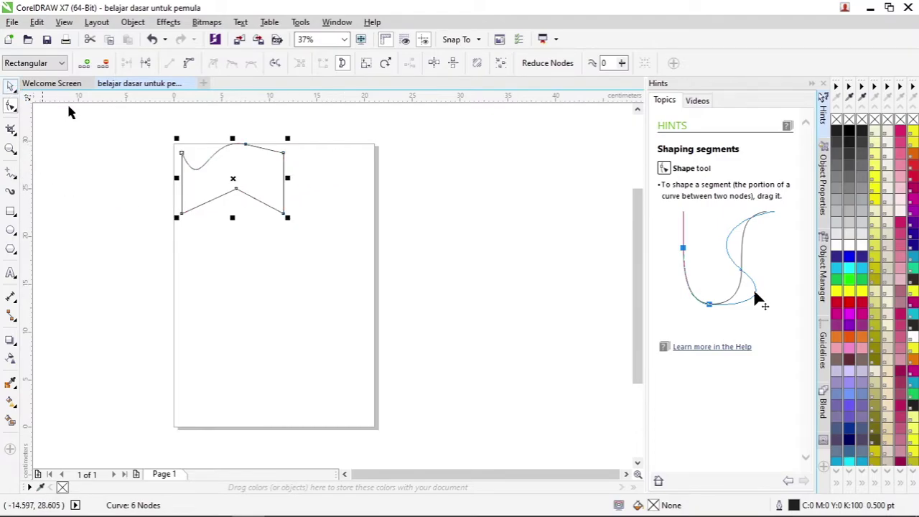
pyautogui.moveTo(139, 118); pyautogui.dragTo(287, 365)
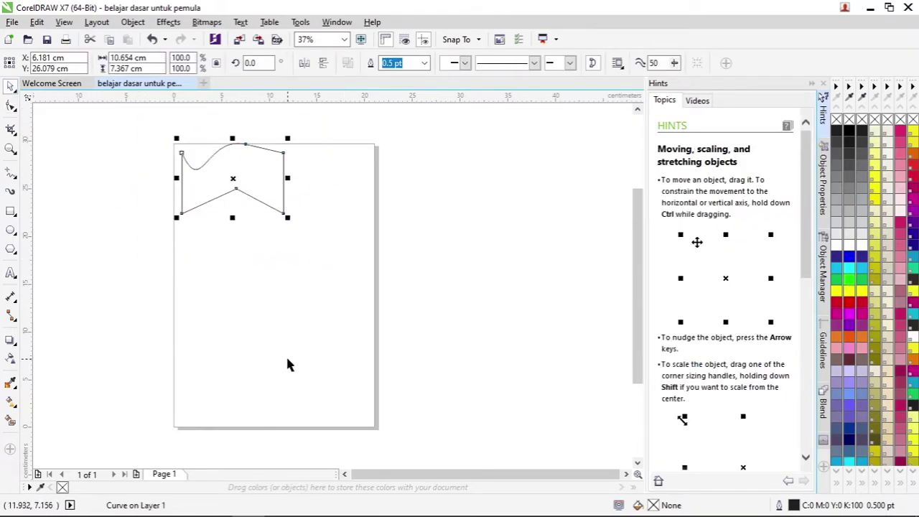
pyautogui.press('Delete')
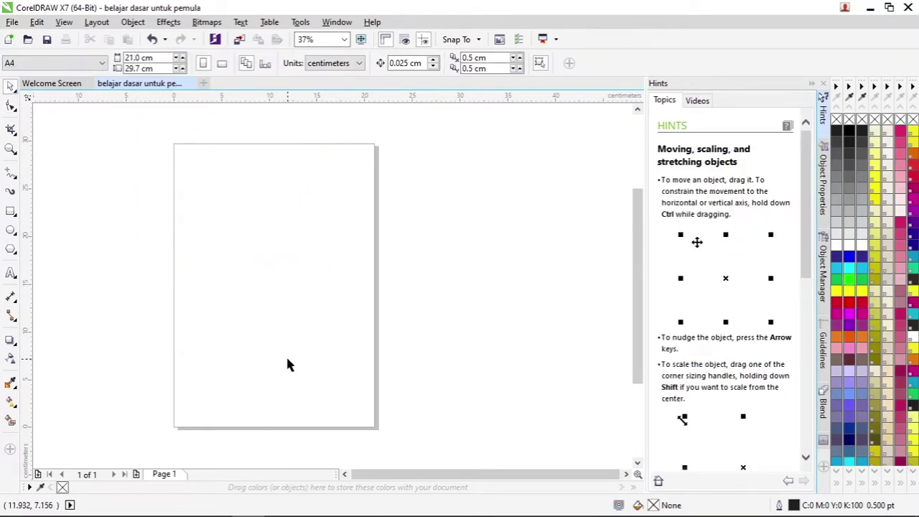
# Draw a rectangle about 17 by 9 cm across the upper part of the page.
pyautogui.click(10, 211)
pyautogui.moveTo(181, 170); pyautogui.dragTo(318, 265)
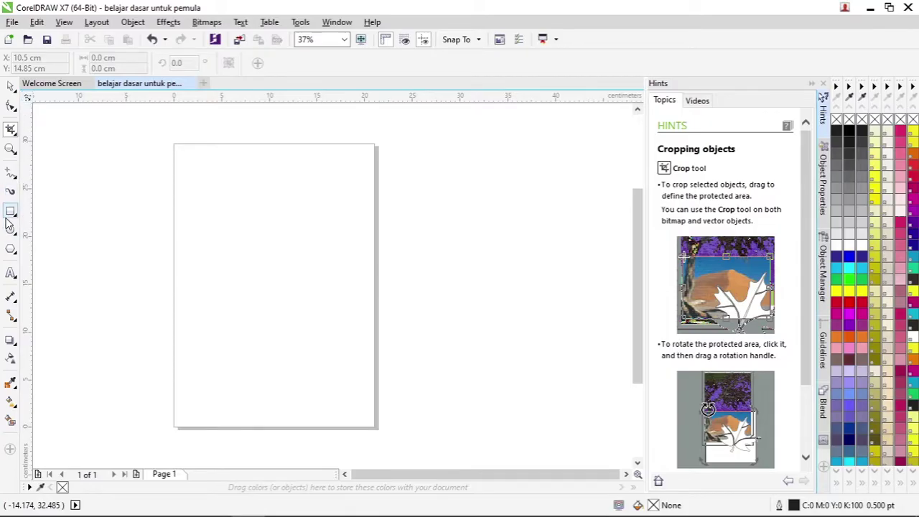
pyautogui.click(11, 211)
pyautogui.moveTo(182, 140)
pyautogui.mouseDown()
pyautogui.moveTo(345, 225)
pyautogui.moveTo(324, 223)
pyautogui.mouseUp()
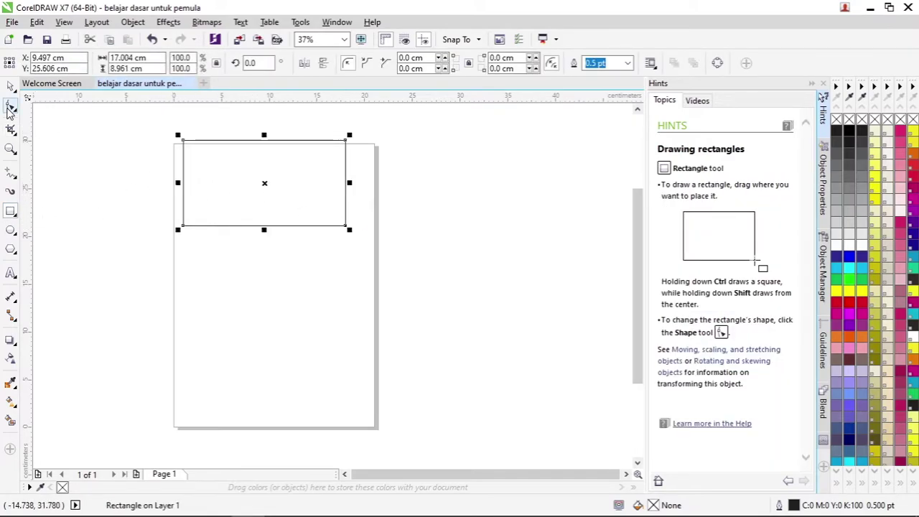
# Try cropping the rectangle to its left part with the Crop tool, and undo the crop.
pyautogui.click(10, 130)
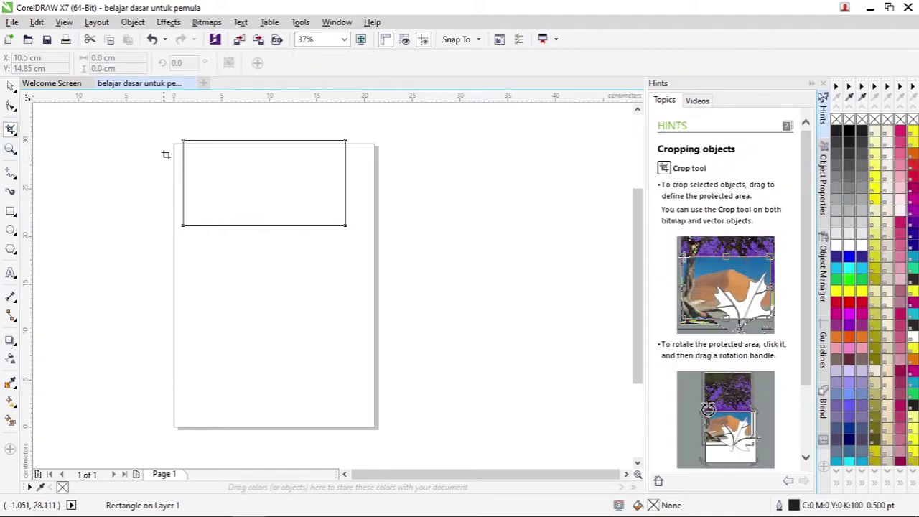
pyautogui.moveTo(158, 130); pyautogui.dragTo(257, 262)
pyautogui.doubleClick(254, 251)
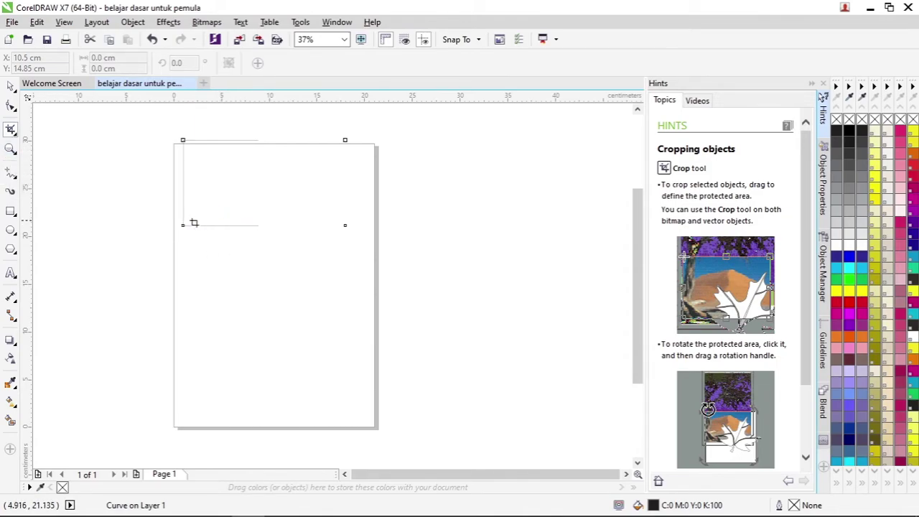
pyautogui.hotkey('ctrl', 'z')
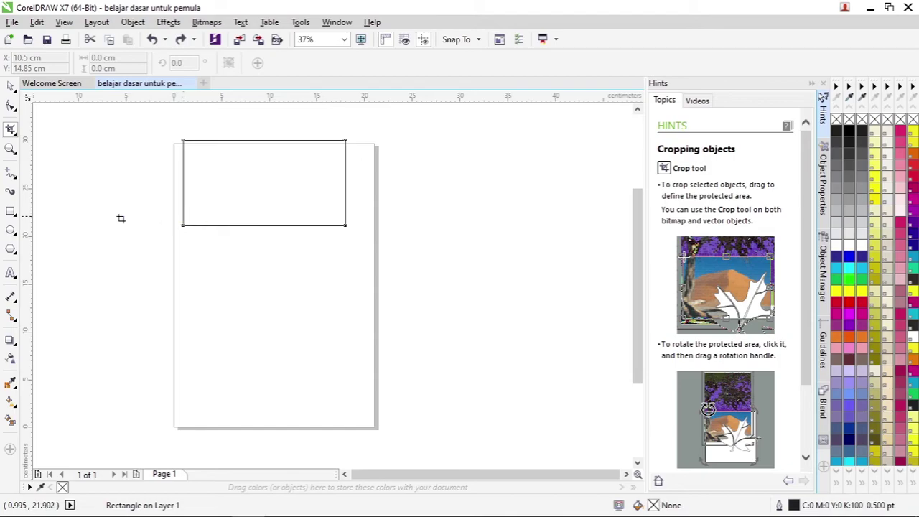
# Try the Zoom tool by magnifying the area around the rectangle and returning to 37% magnification.
pyautogui.click(11, 149)
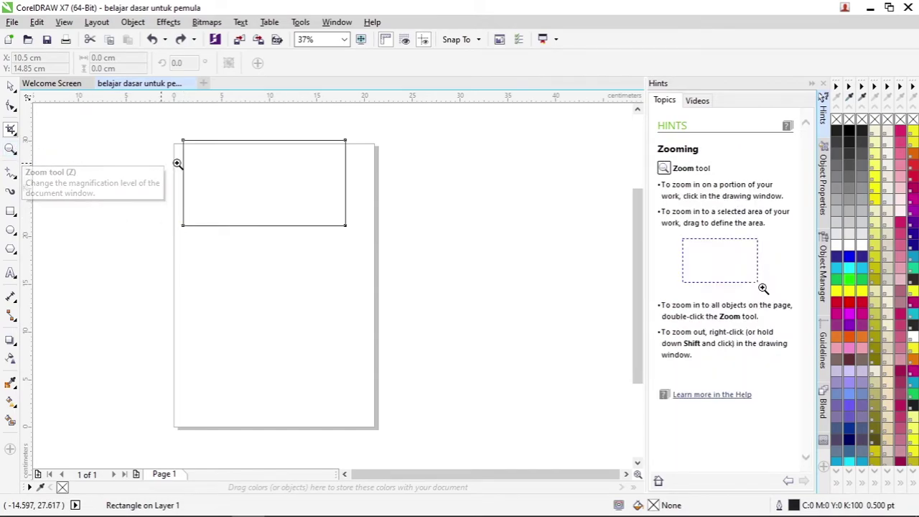
pyautogui.click(232, 146)
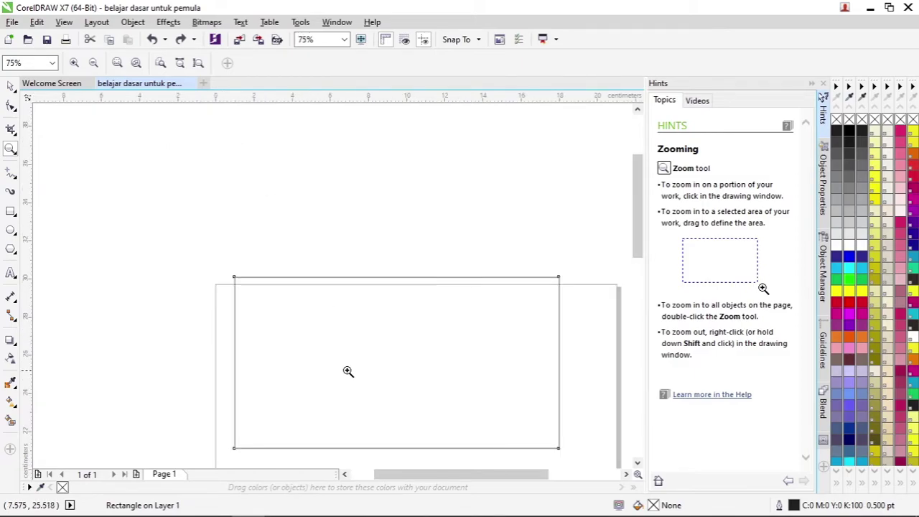
pyautogui.click(295, 282)
pyautogui.click(286, 261)
pyautogui.rightClick(286, 261)
pyautogui.rightClick(282, 267)
pyautogui.rightClick(287, 257)
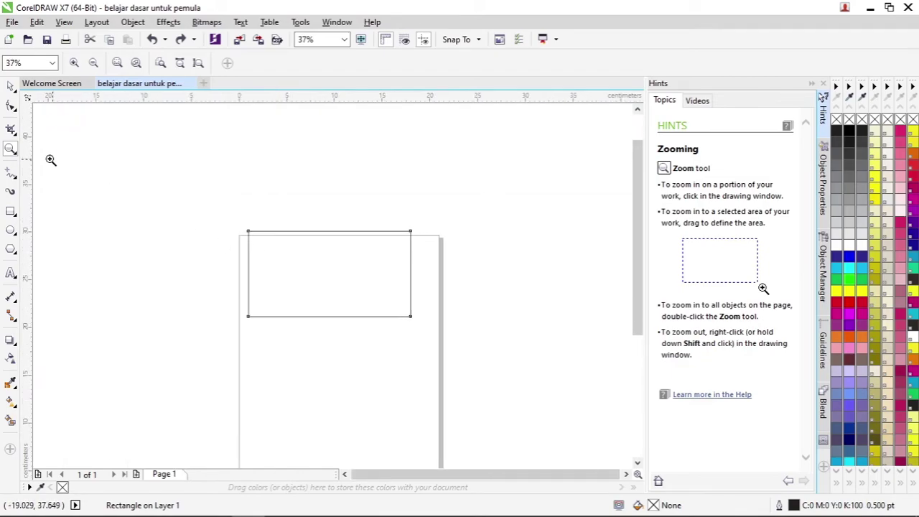
# Draw a closed four-sided shape about 14.7 by 6.1 cm with the Pen tool and move it just above the rectangle.
pyautogui.click(17, 179)
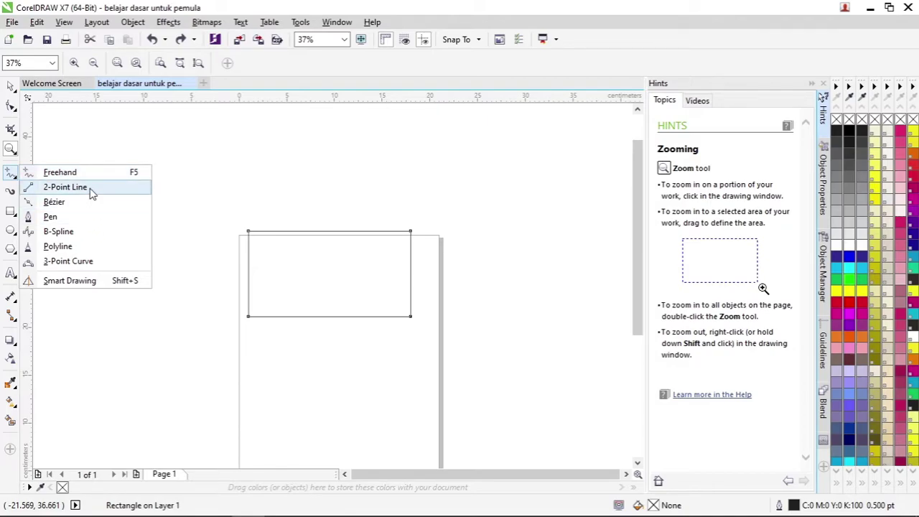
pyautogui.click(103, 224)
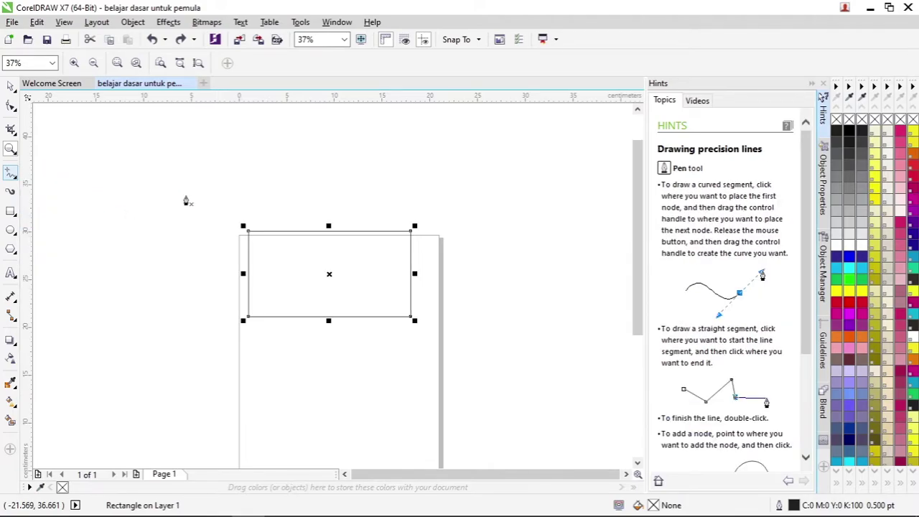
pyautogui.click(144, 147)
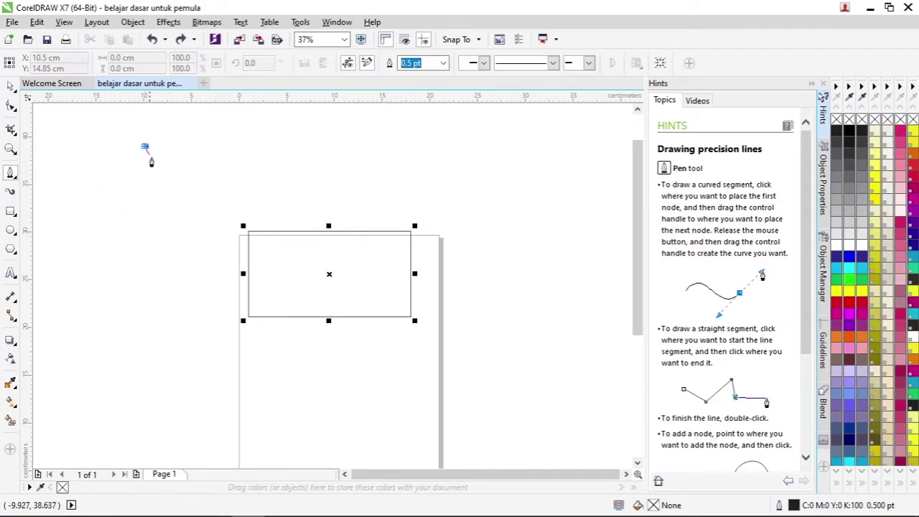
pyautogui.click(283, 147)
pyautogui.click(283, 203)
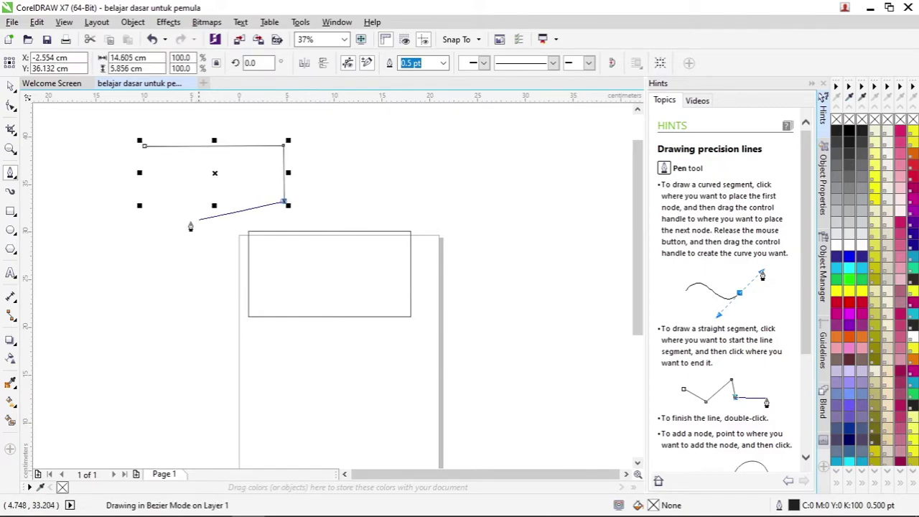
pyautogui.click(140, 205)
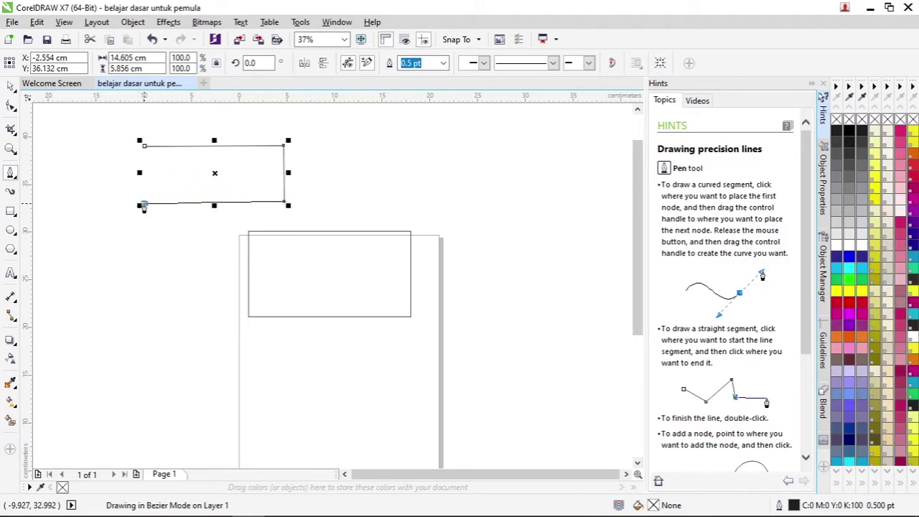
pyautogui.click(144, 145)
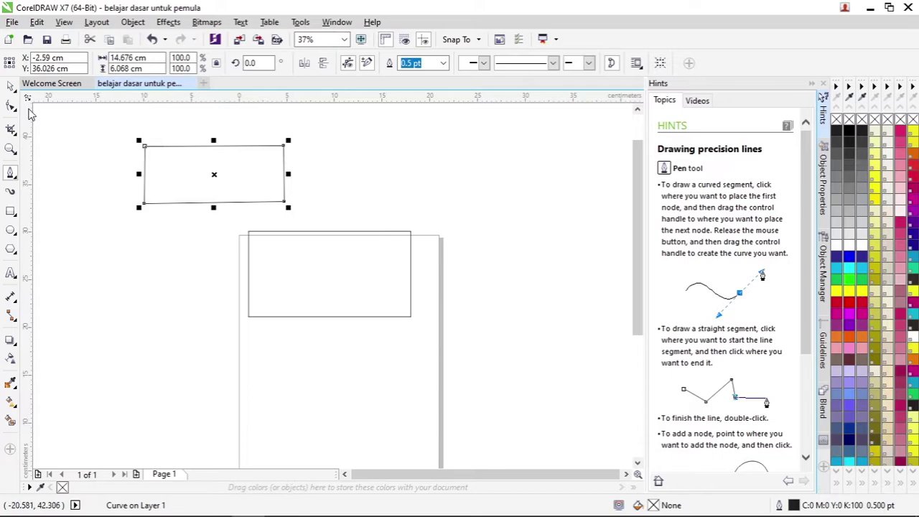
pyautogui.press('space')
pyautogui.moveTo(234, 152); pyautogui.dragTo(335, 172)
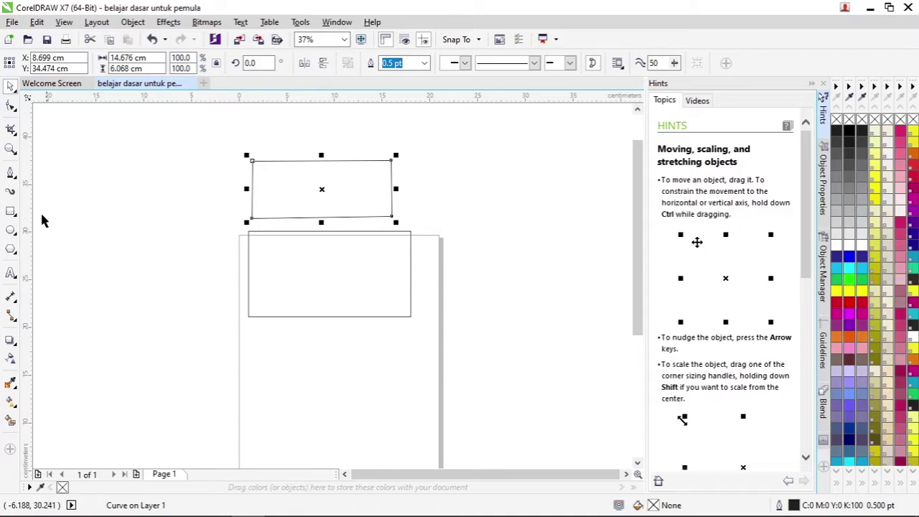
# Paint a wavy Artistic Media stroke beside the pen-drawn shape and change it to the preset that narrows in the middle and at both ends.
pyautogui.click(10, 193)
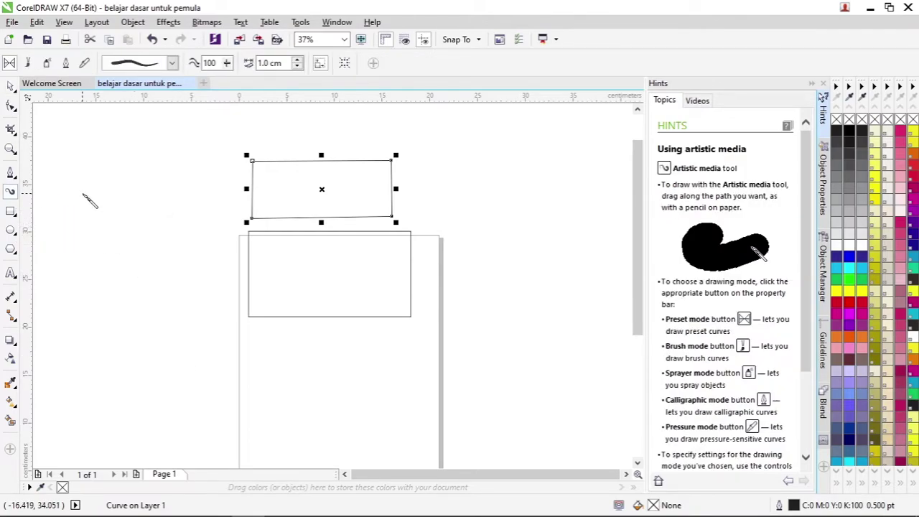
pyautogui.moveTo(66, 202)
pyautogui.mouseDown()
pyautogui.moveTo(120, 198)
pyautogui.moveTo(214, 180)
pyautogui.mouseUp()
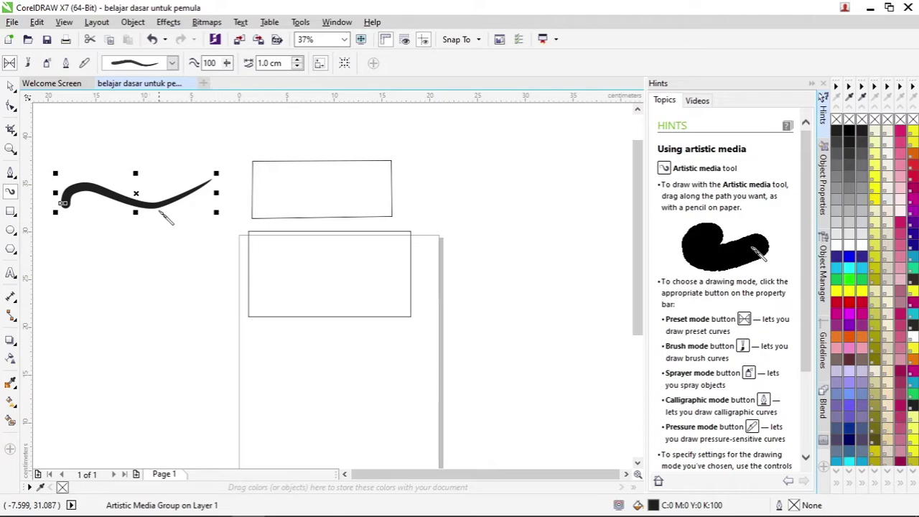
pyautogui.click(172, 63)
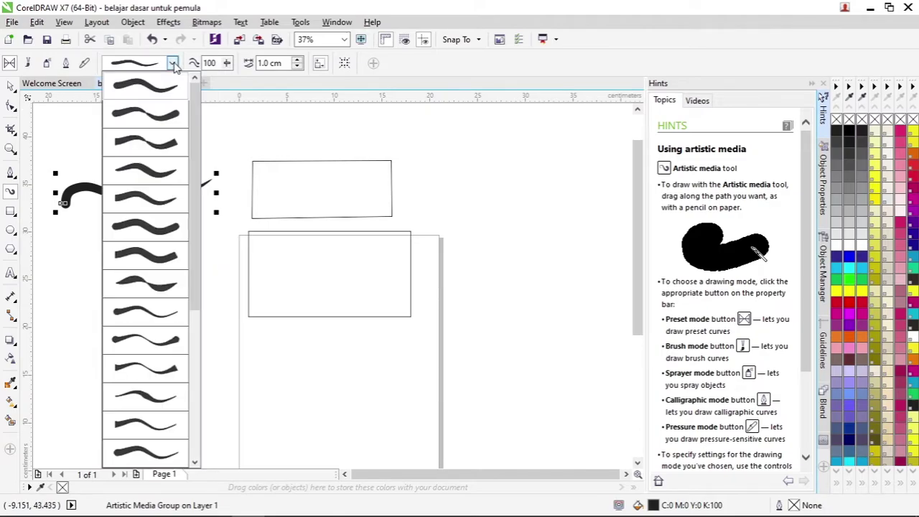
pyautogui.click(148, 284)
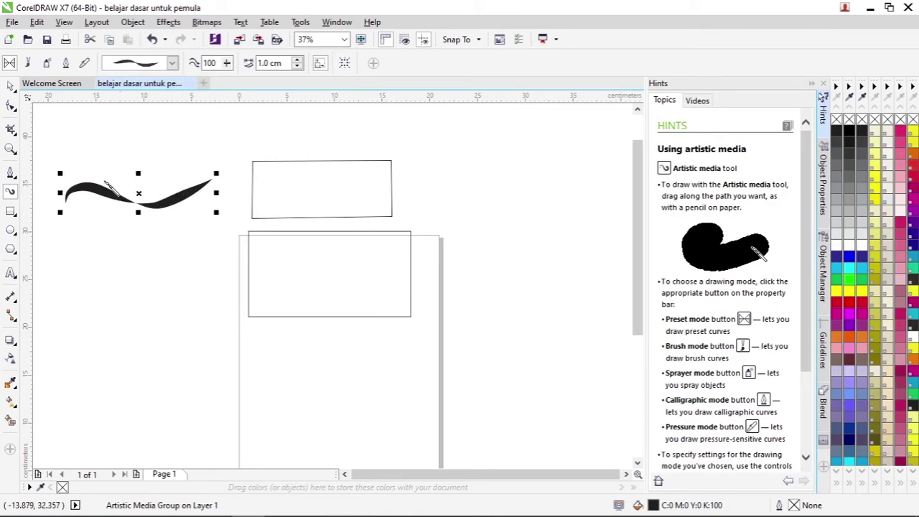
# Draw a large rectangle around the upper shapes, one about 9.8 by 6.6 cm left of the page, and a square about 14.1 cm right of it.
pyautogui.click(10, 212)
pyautogui.moveTo(231, 113); pyautogui.dragTo(509, 320)
pyautogui.moveTo(102, 304); pyautogui.dragTo(197, 368)
pyautogui.scroll(-2, 255, 353)
pyautogui.scroll(3, 238, 249)
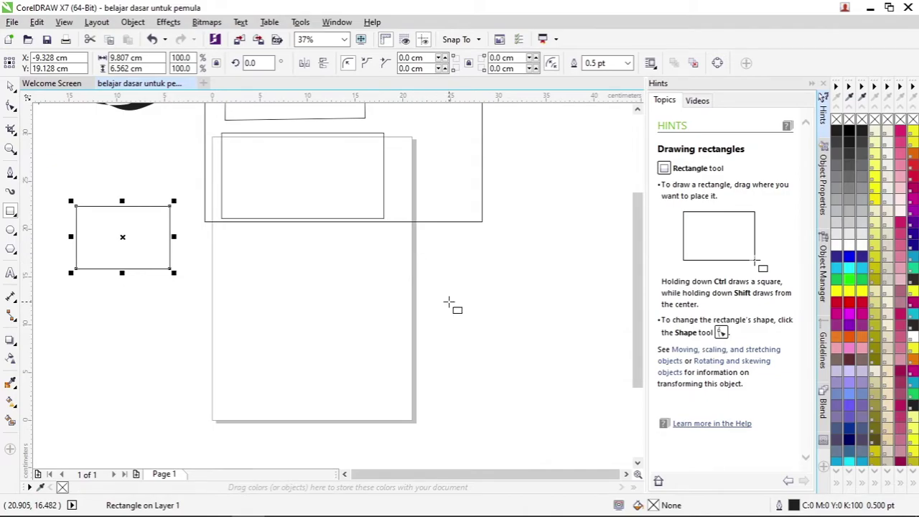
pyautogui.moveTo(450, 256); pyautogui.dragTo(478, 388)
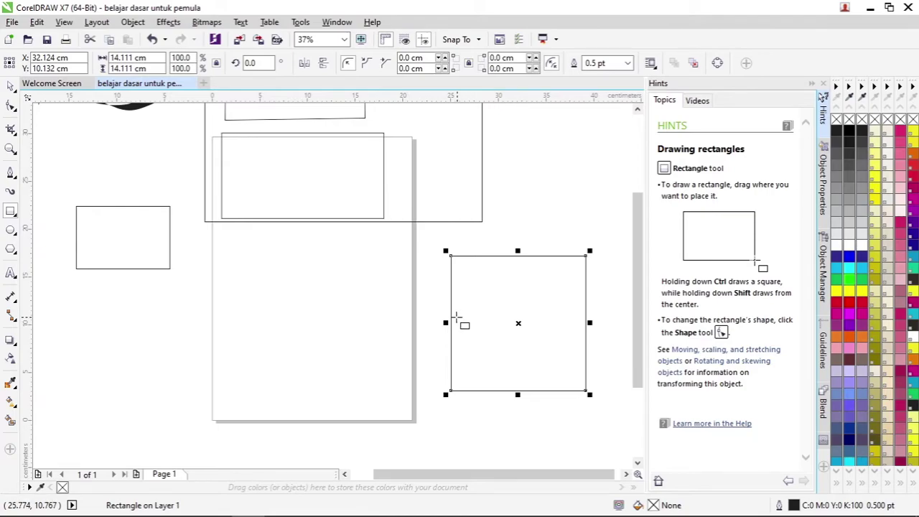
# Delete the square beside the page and the large rectangle enclosing the upper shapes.
pyautogui.press('Delete')
pyautogui.click(11, 85)
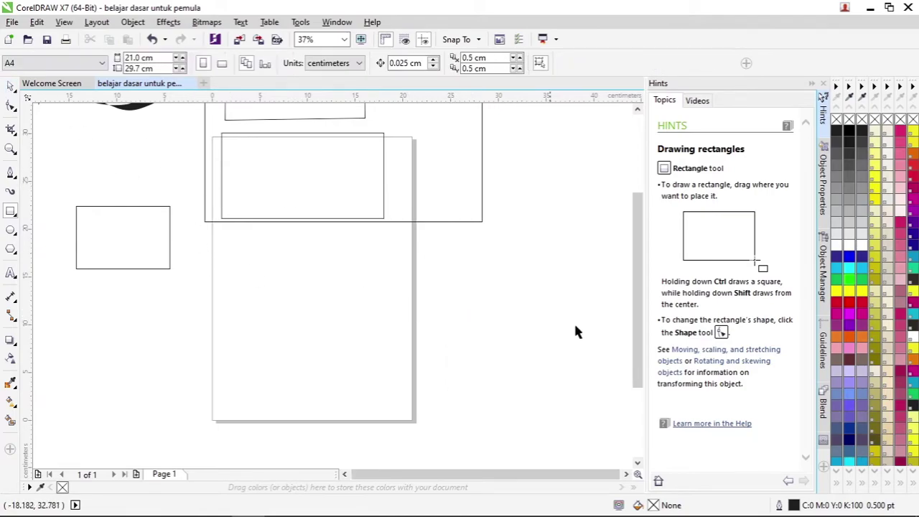
pyautogui.click(439, 221)
pyautogui.press('Delete')
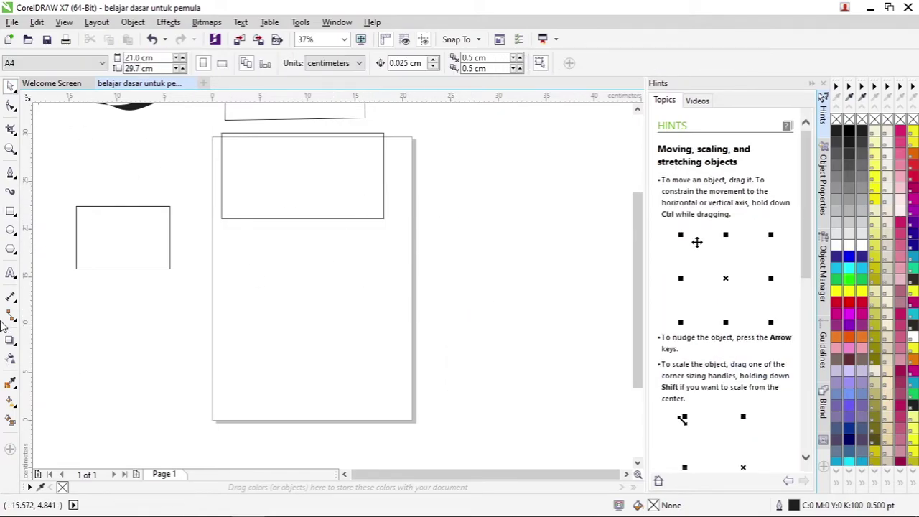
# Draw a large, nearly round ellipse over the lower part of the page and a circle about 14.2 cm across right of the page.
pyautogui.click(10, 232)
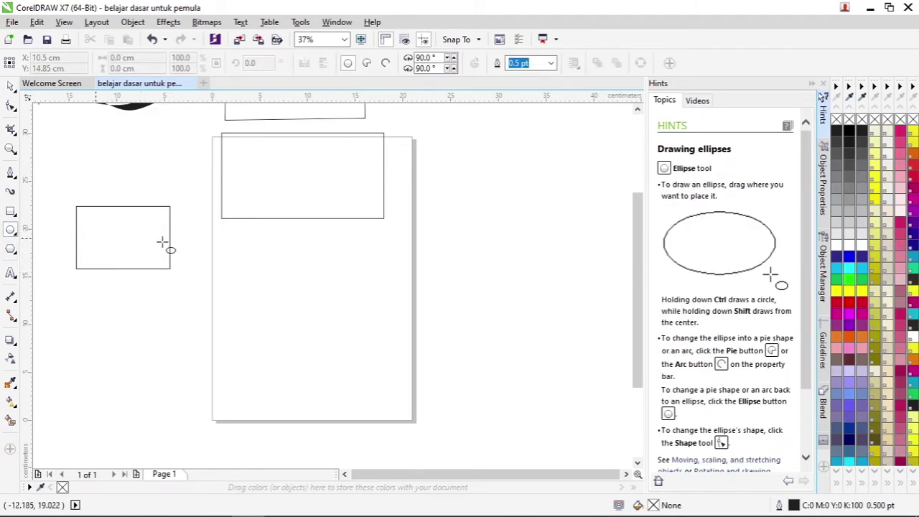
pyautogui.moveTo(251, 246); pyautogui.dragTo(430, 416)
pyautogui.moveTo(490, 210); pyautogui.dragTo(611, 346)
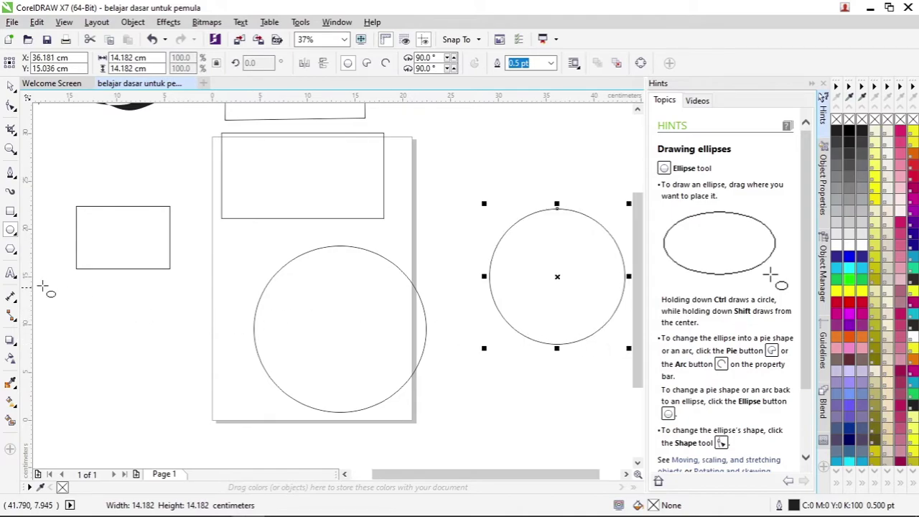
pyautogui.scroll(-2, 196, 278)
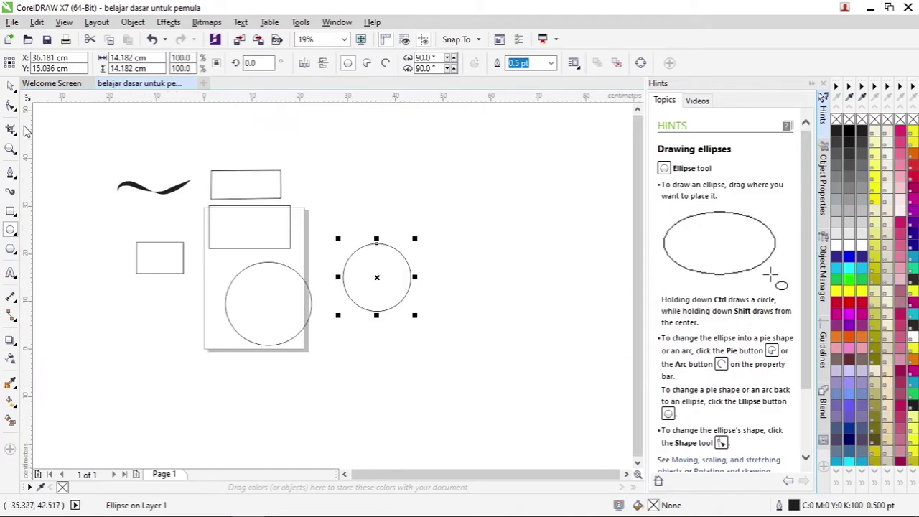
pyautogui.click(9, 87)
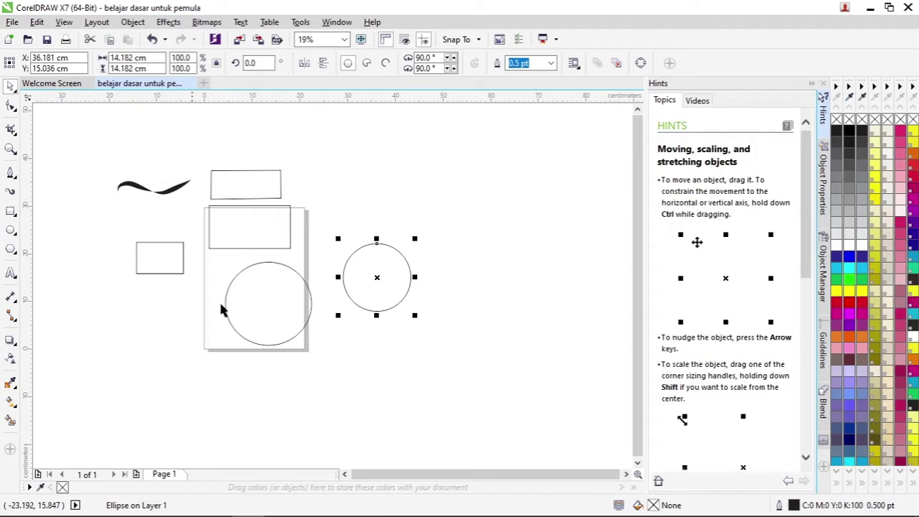
# Draw a polygon about 13.2 by 9.2 cm below the circle beside the page and set its number of sides to 8.
pyautogui.scroll(2, 356, 305)
pyautogui.scroll(2, 406, 277)
pyautogui.scroll(-2, 407, 278)
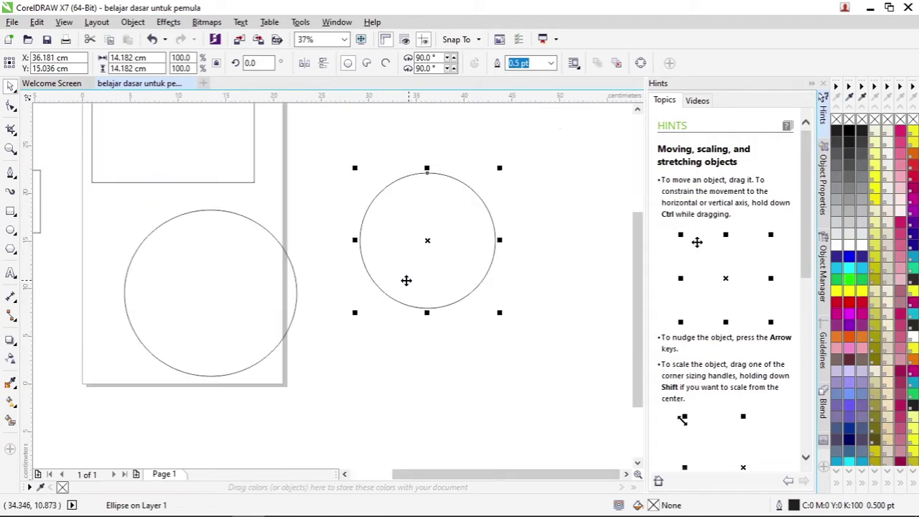
pyautogui.click(10, 251)
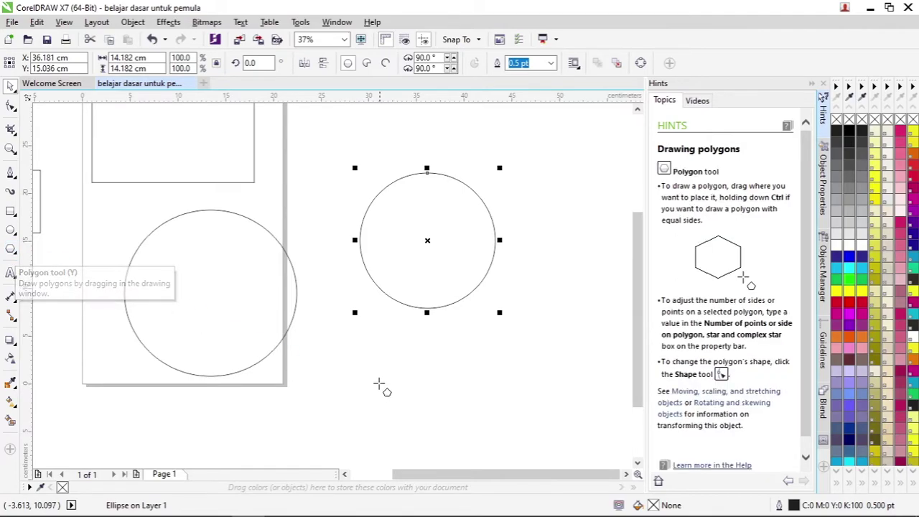
pyautogui.moveTo(328, 356)
pyautogui.mouseDown()
pyautogui.moveTo(470, 429)
pyautogui.moveTo(460, 449)
pyautogui.mouseUp()
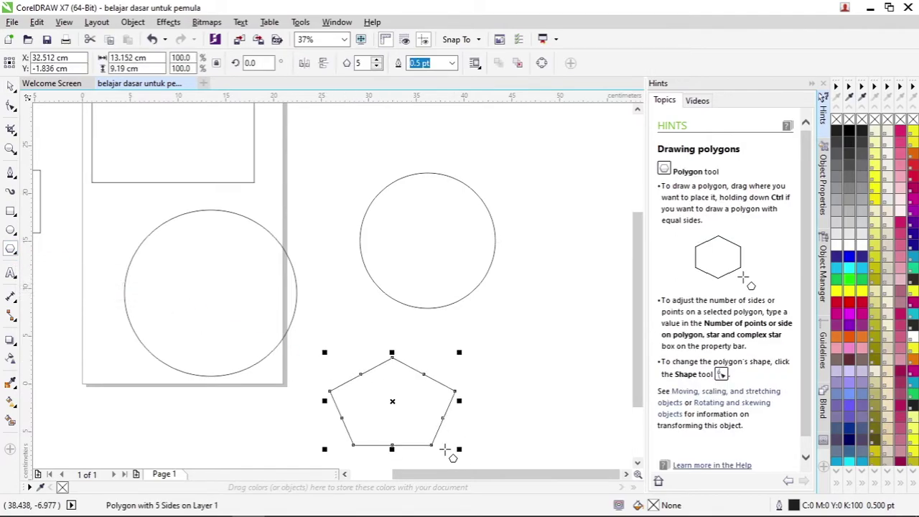
pyautogui.moveTo(422, 330); pyautogui.dragTo(420, 320)
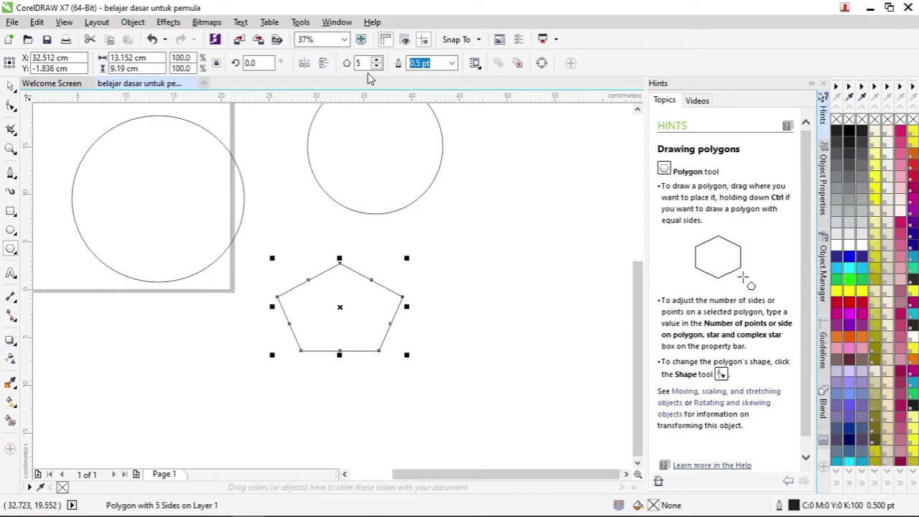
pyautogui.moveTo(363, 64); pyautogui.dragTo(347, 63)
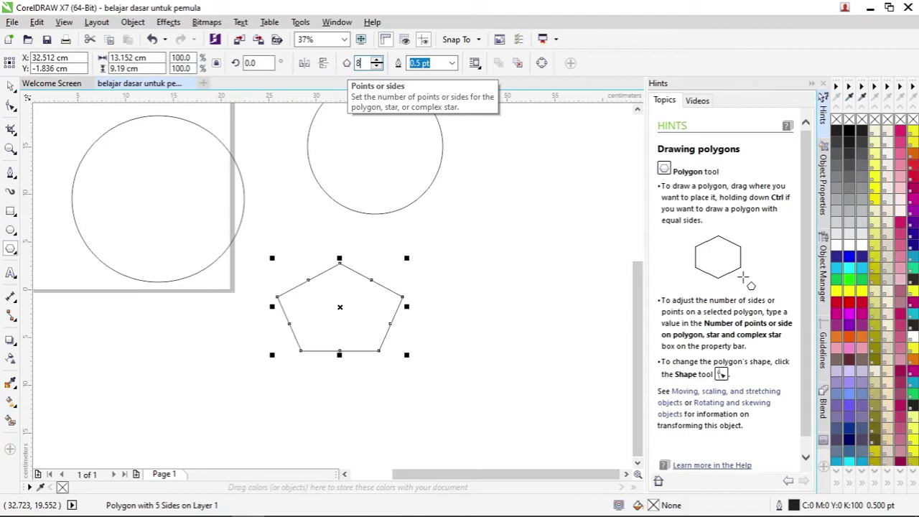
pyautogui.write('8')
pyautogui.press('Return')
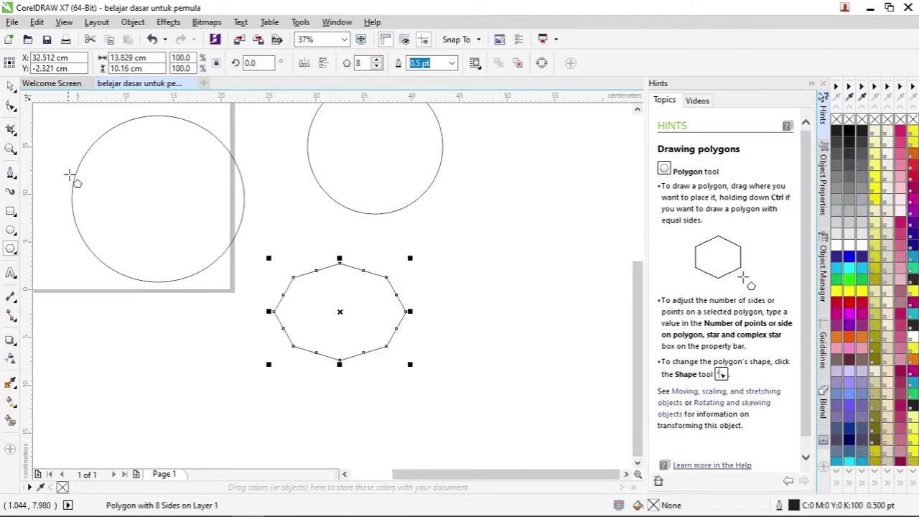
# Add the artistic text "jjfhdjkdshfsjdkfhsdjkfhdjfhsdjkfhsa" to the upper right of the eight-sided polygon.
pyautogui.click(10, 273)
pyautogui.click(463, 248)
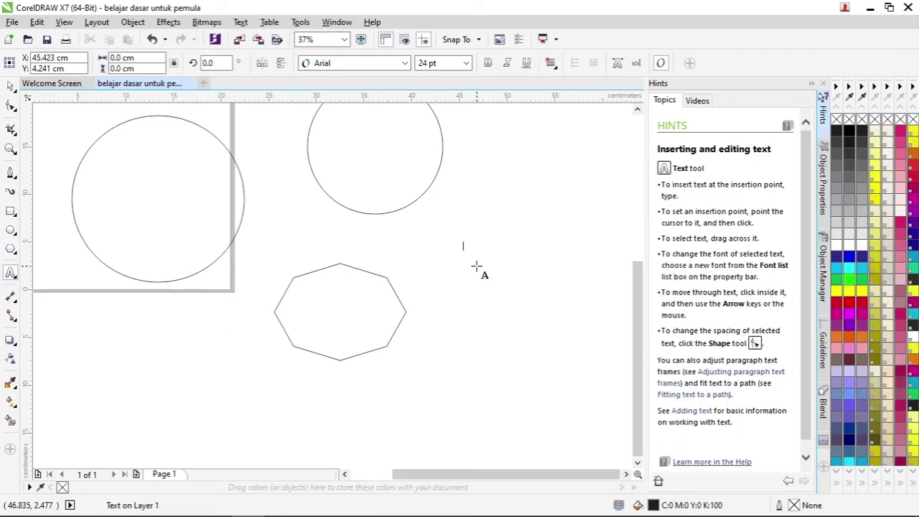
pyautogui.write('jjfhdjkdshfsjdkfhsdjkfhdjfhsdjkfhsa')
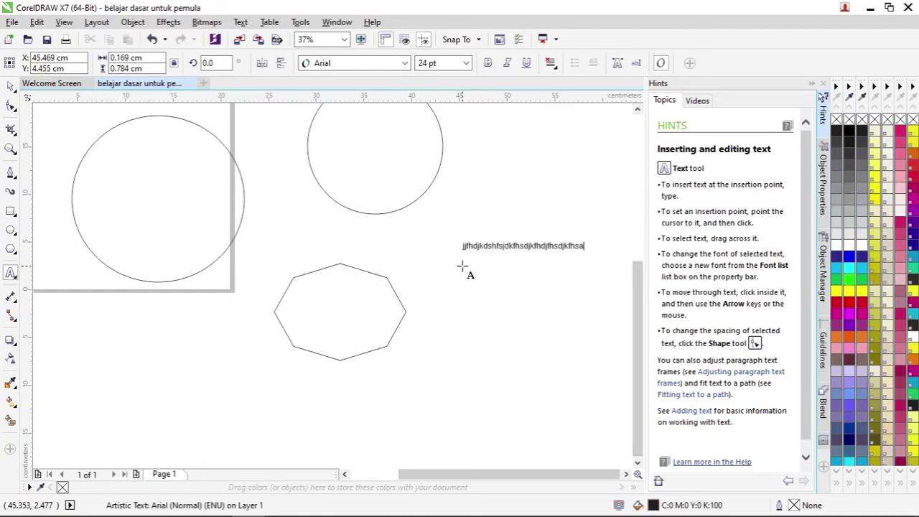
pyautogui.click(10, 86)
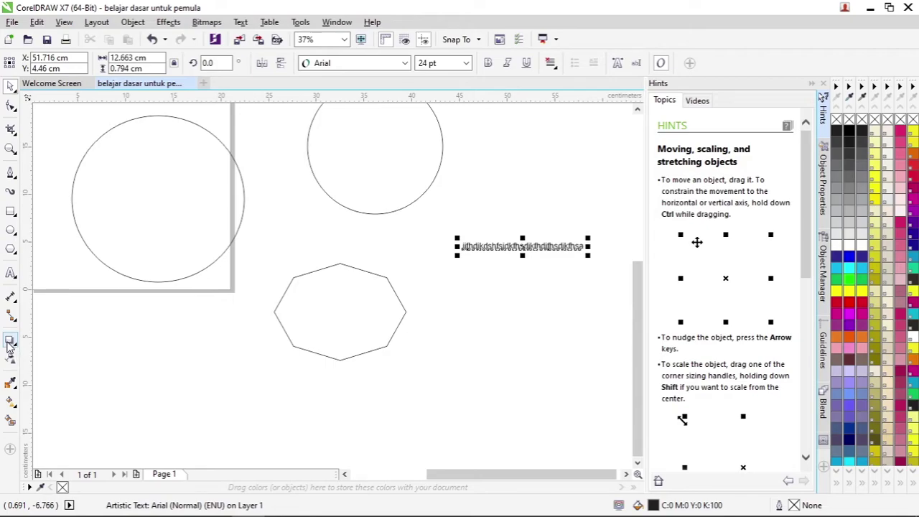
# Fill the eight-sided polygon with yellow and add a drop shadow offset about 4.4 cm to its right and 1 cm down.
pyautogui.click(400, 303)
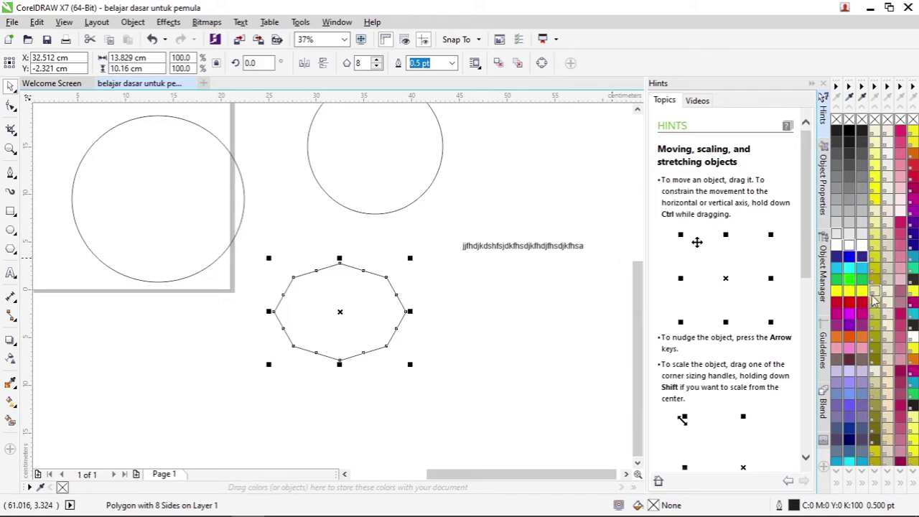
pyautogui.click(848, 290)
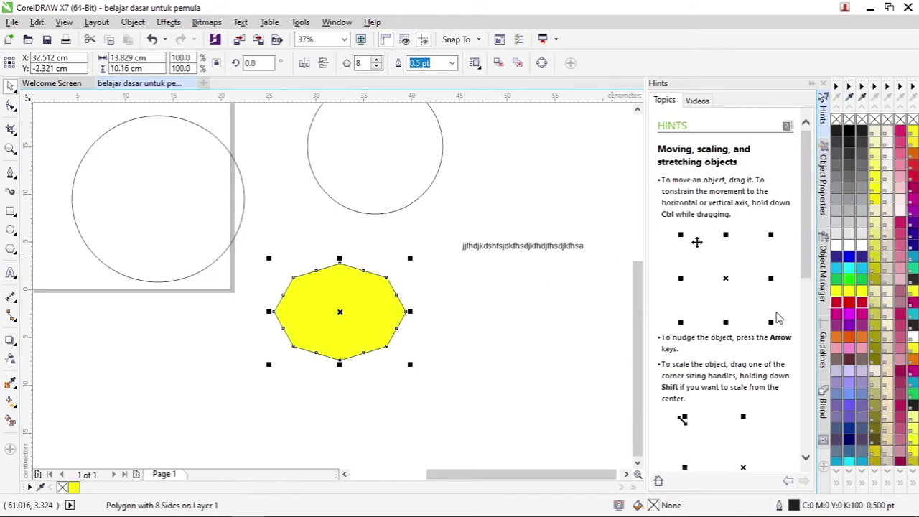
pyautogui.click(10, 342)
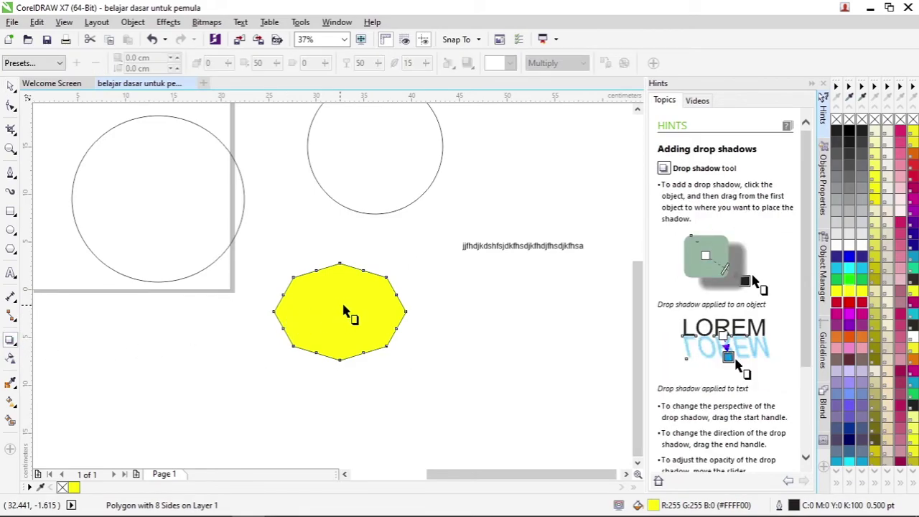
pyautogui.moveTo(344, 309); pyautogui.dragTo(445, 335)
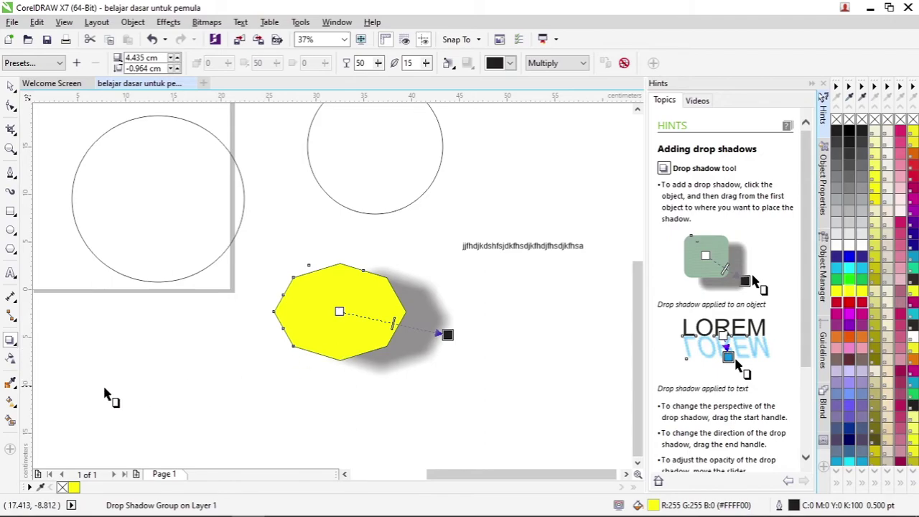
pyautogui.click(36, 65)
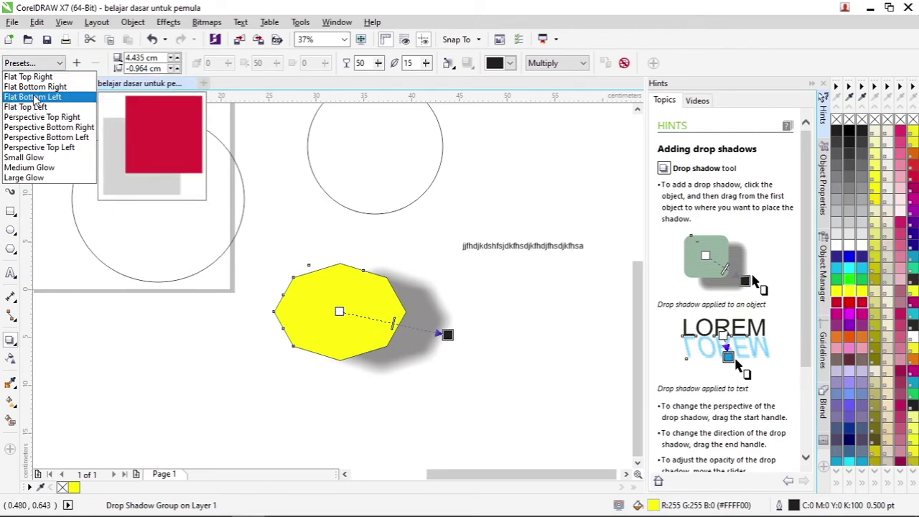
pyautogui.click(59, 217)
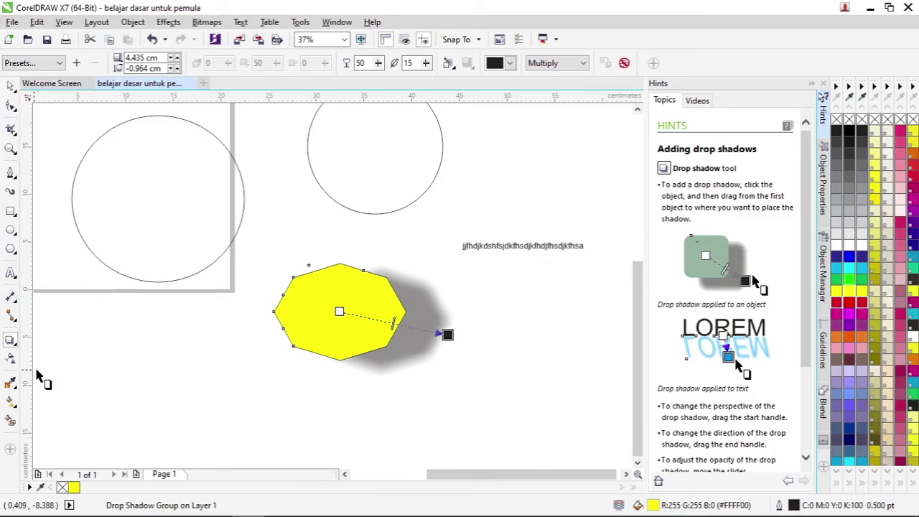
# Make the yellow eight-sided polygon evenly semi-transparent with the Transparency tool.
pyautogui.click(11, 359)
pyautogui.moveTo(335, 403); pyautogui.dragTo(367, 399)
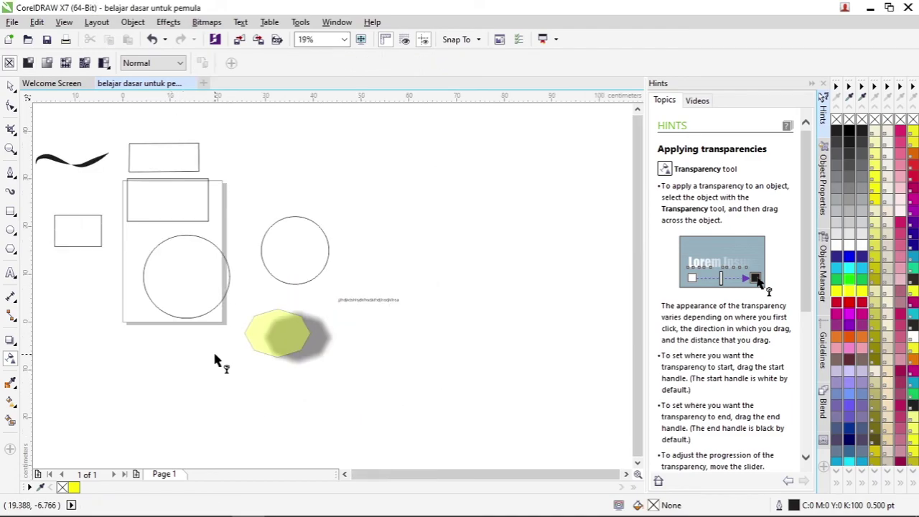
pyautogui.scroll(2, 478, 328)
pyautogui.moveTo(474, 359); pyautogui.dragTo(537, 273)
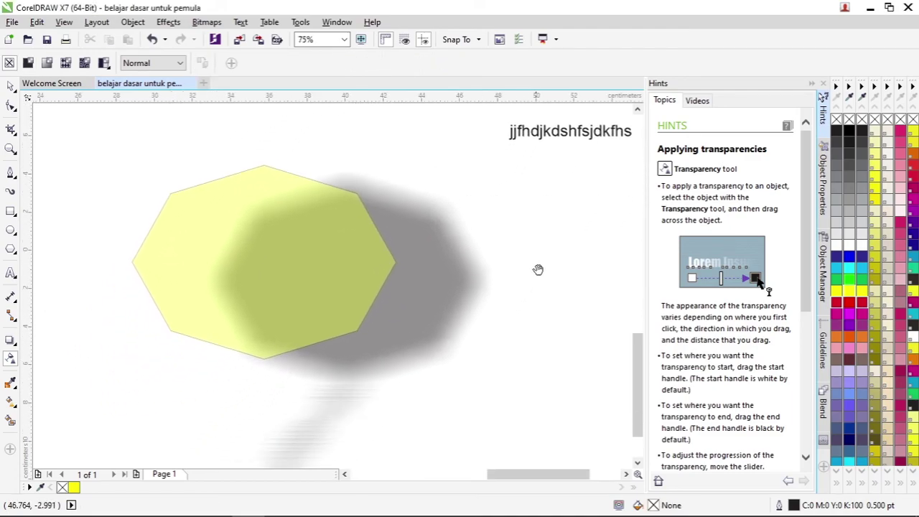
pyautogui.scroll(2, 212, 188)
pyautogui.scroll(-2, 216, 190)
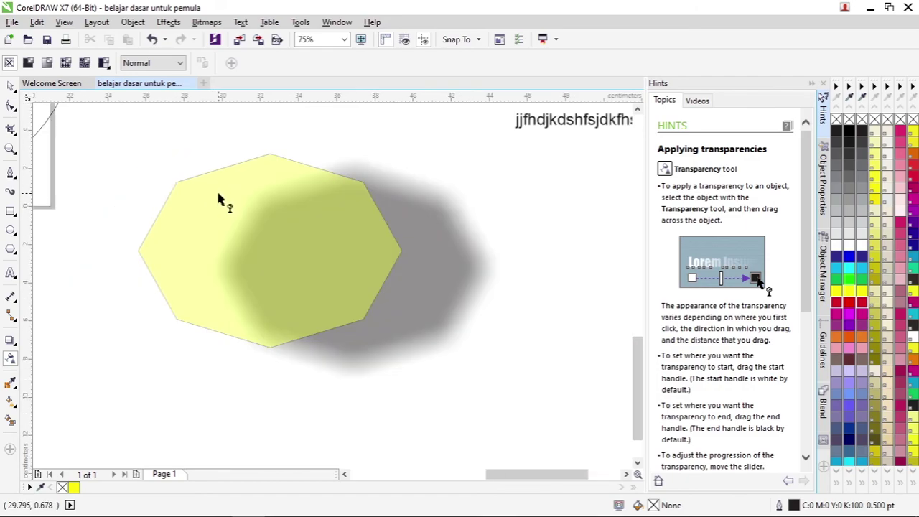